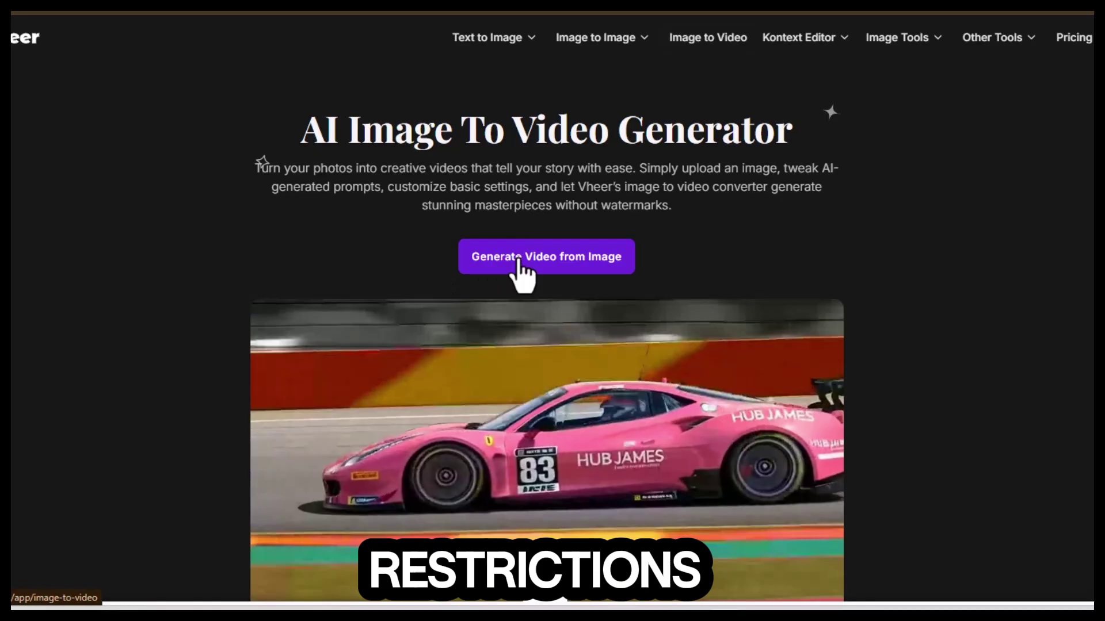
- Open Vheer's image-to-video tool and upload the 8kxiw9Co golden retriever photo
click(519, 261)
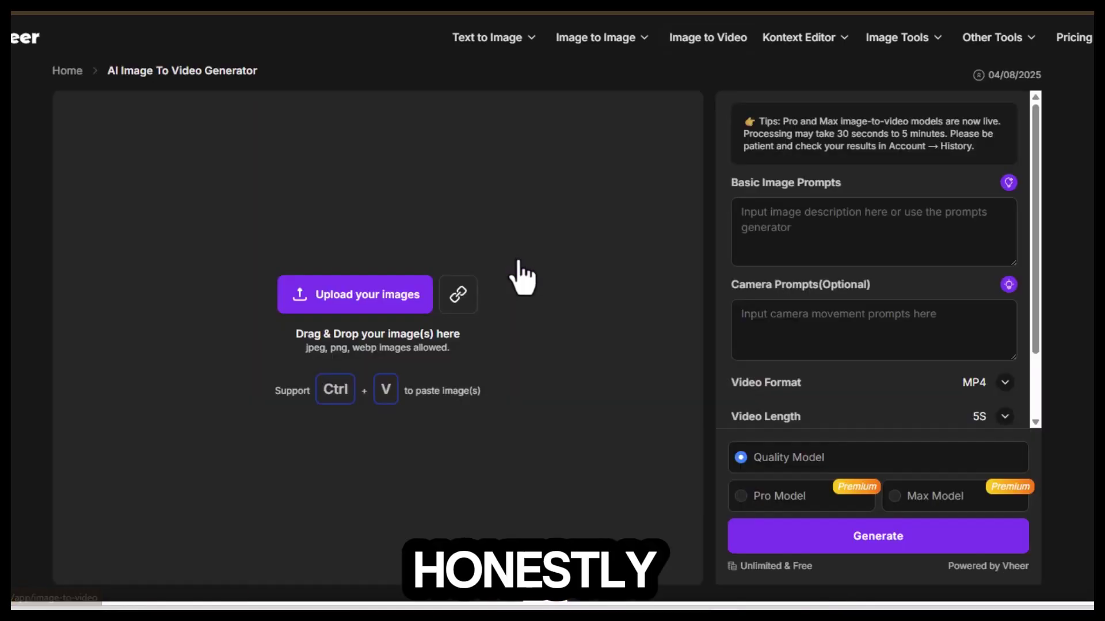
click(320, 292)
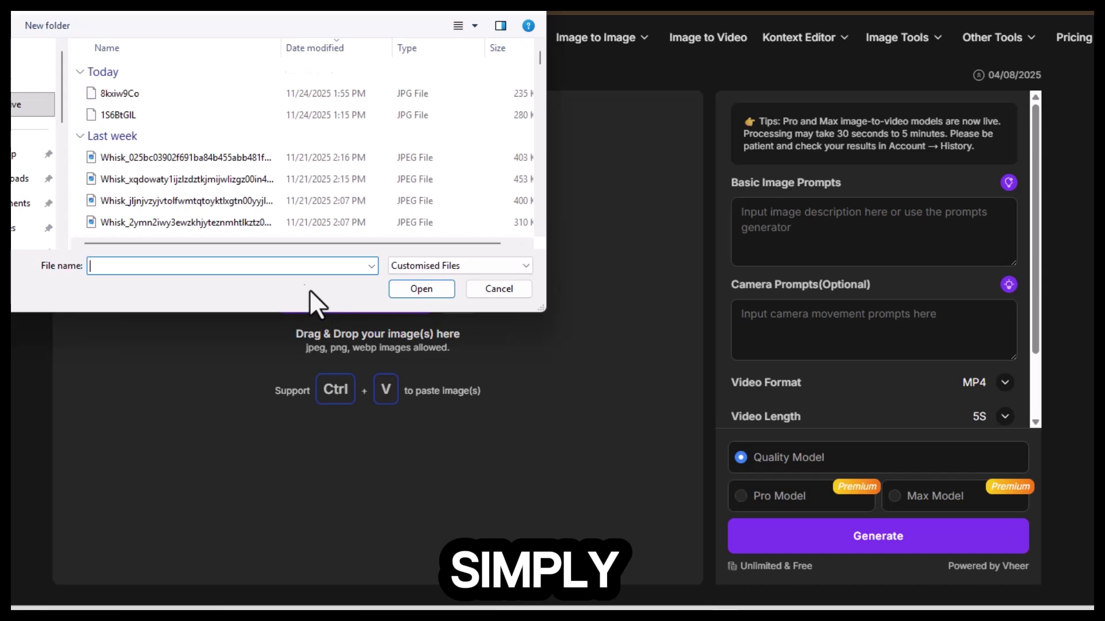
click(195, 94)
click(430, 291)
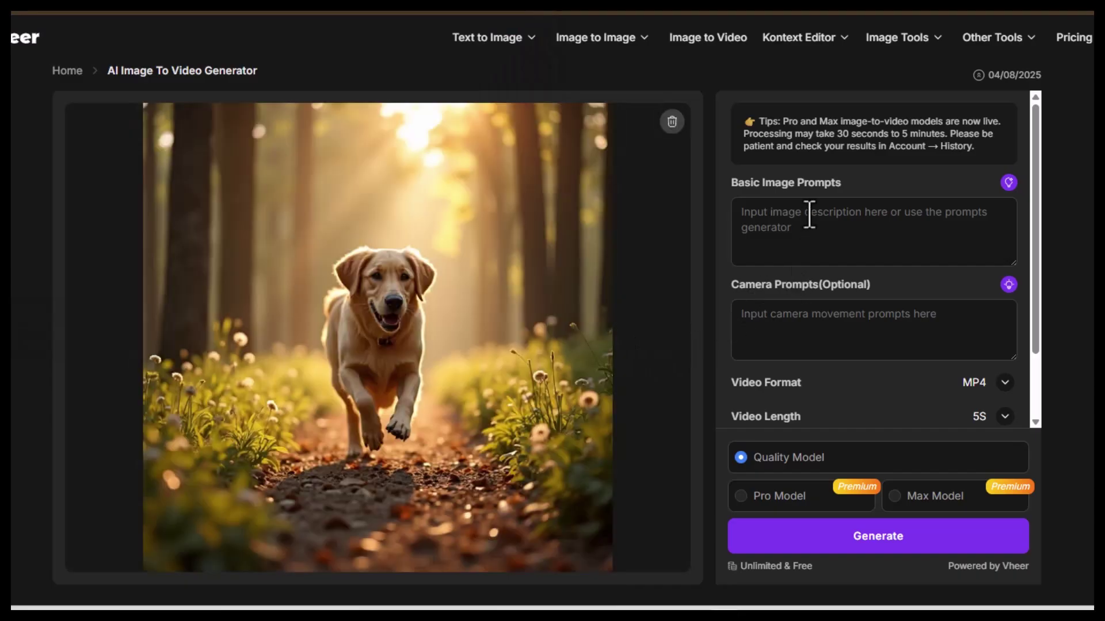
- Paste the golden retriever sunlit-forest prompt, hide the ad banner, and generate the video
click(810, 214)
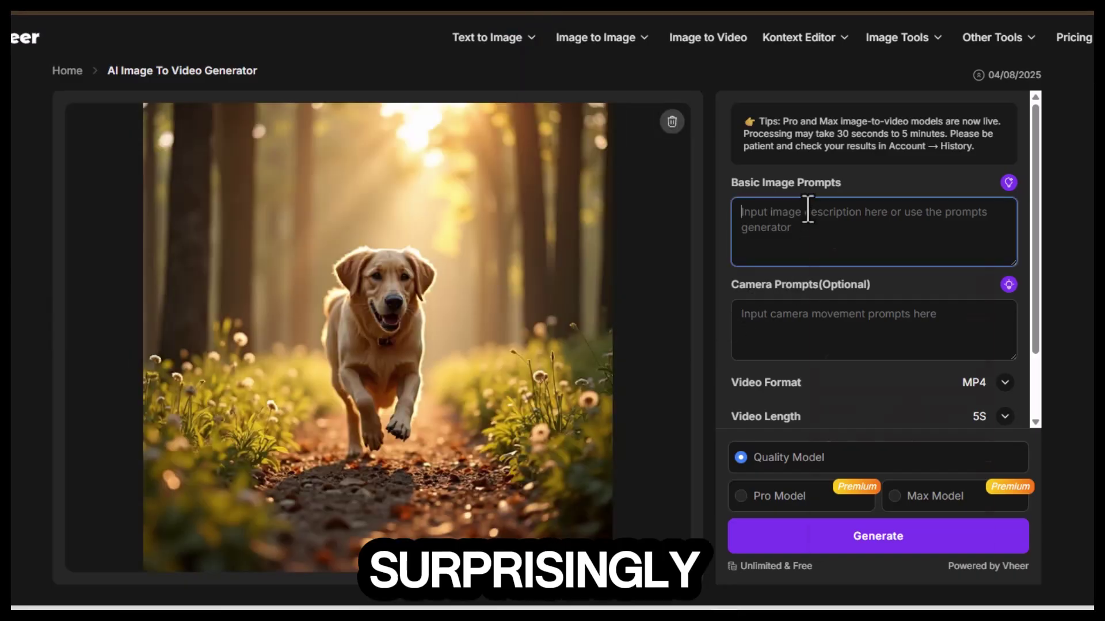
right_click(808, 209)
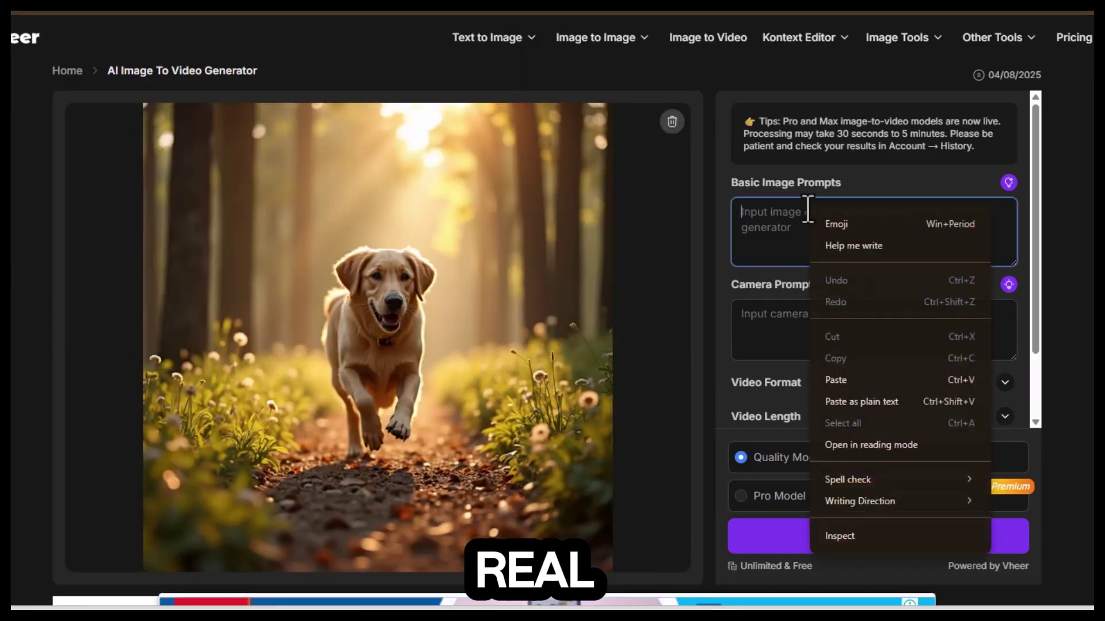
click(892, 381)
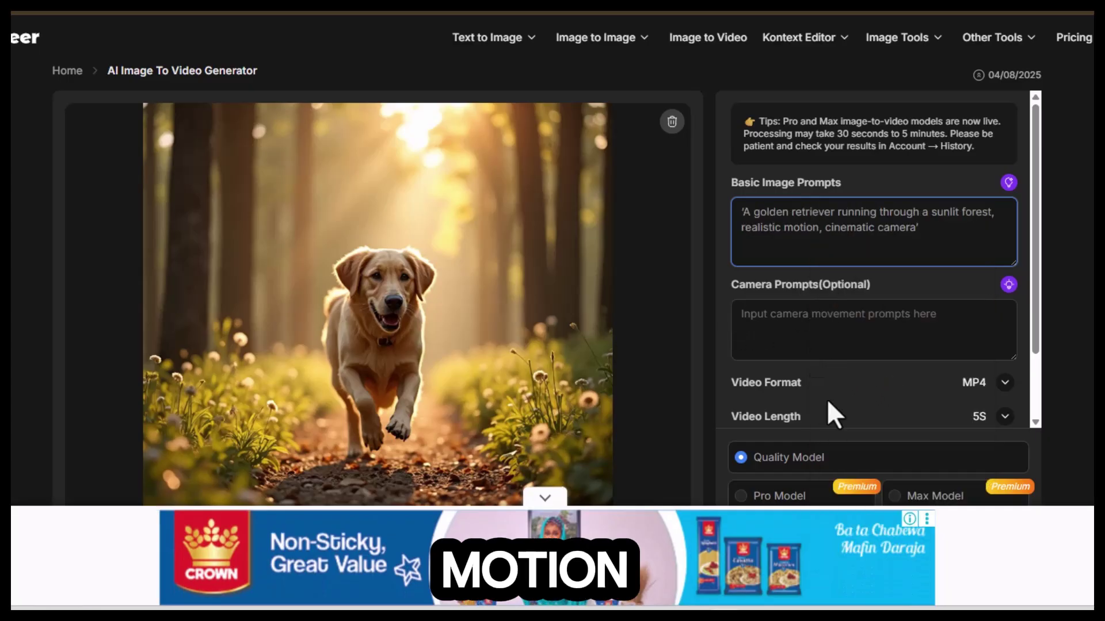
click(547, 497)
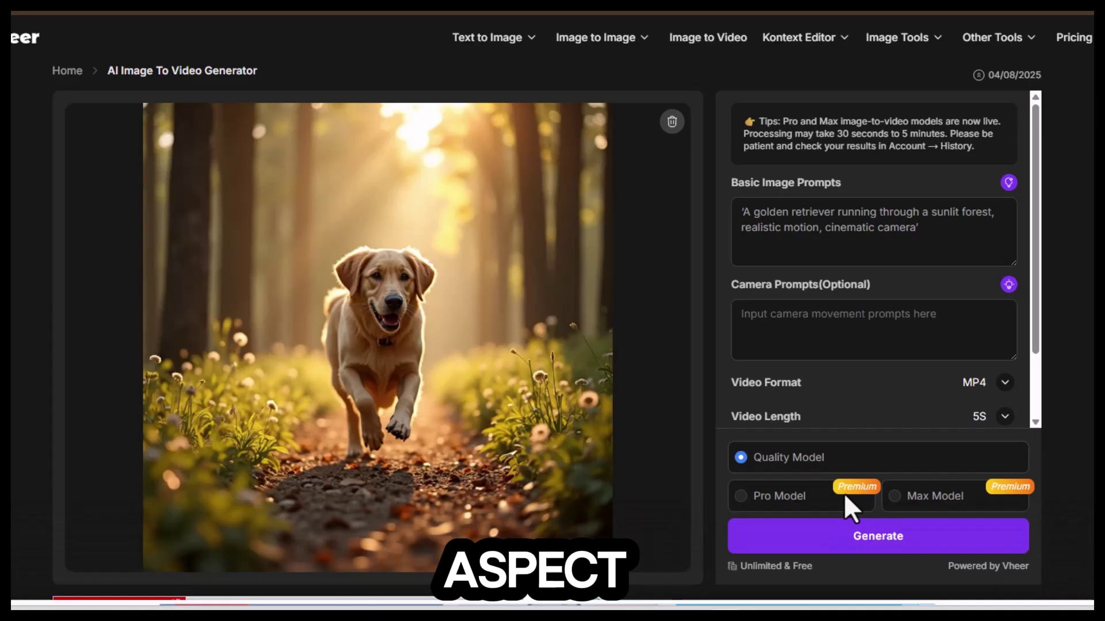
click(827, 543)
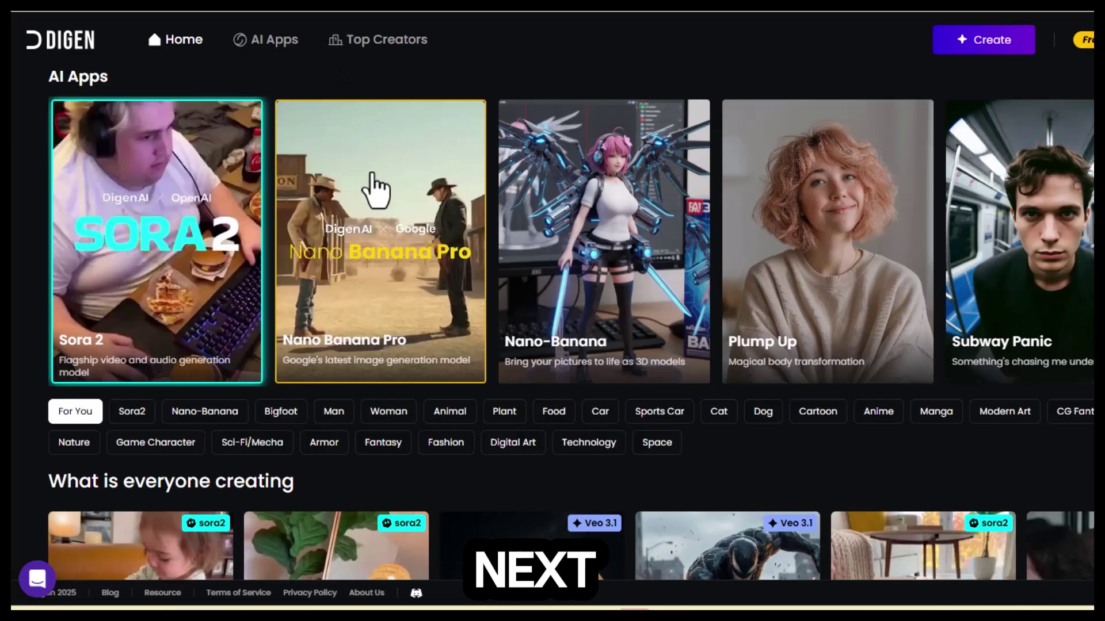
scroll(685, 313, down, 15)
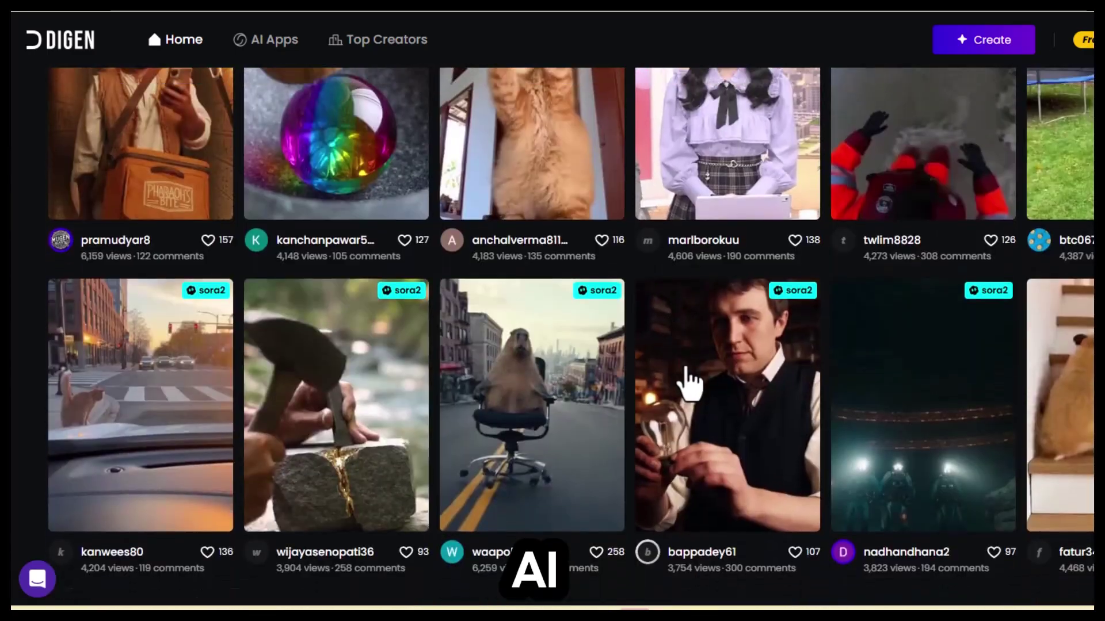
scroll(685, 380, up, 12)
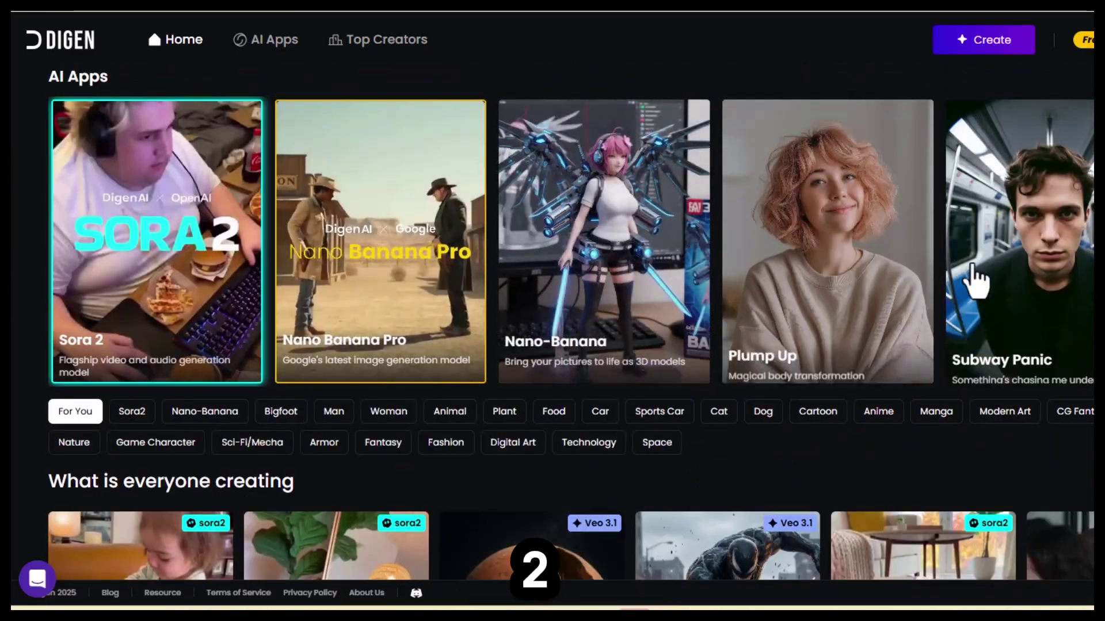
click(197, 278)
scroll(1076, 265, right, 10)
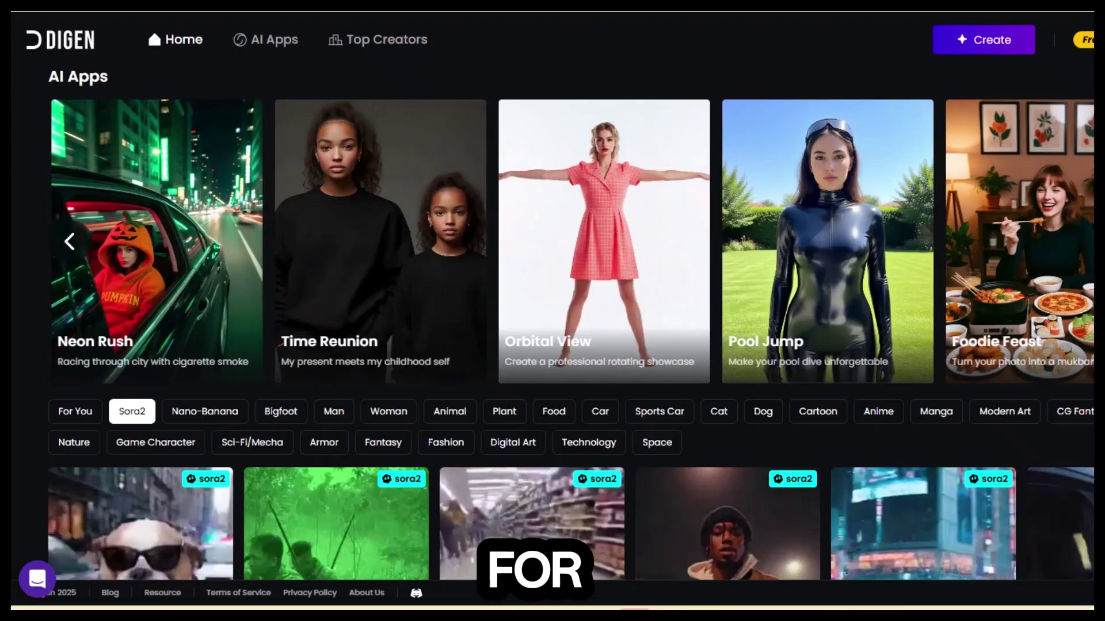
scroll(325, 340, down, 5)
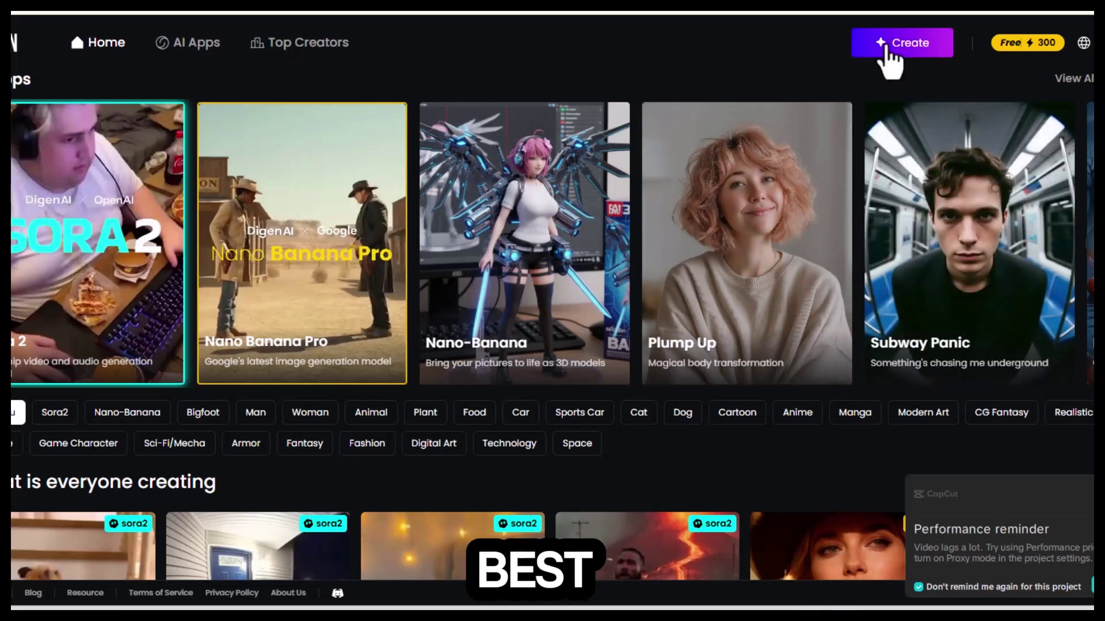
- Go to Digen's Create workspace and switch to the Unlimited Sora2 generator
click(886, 51)
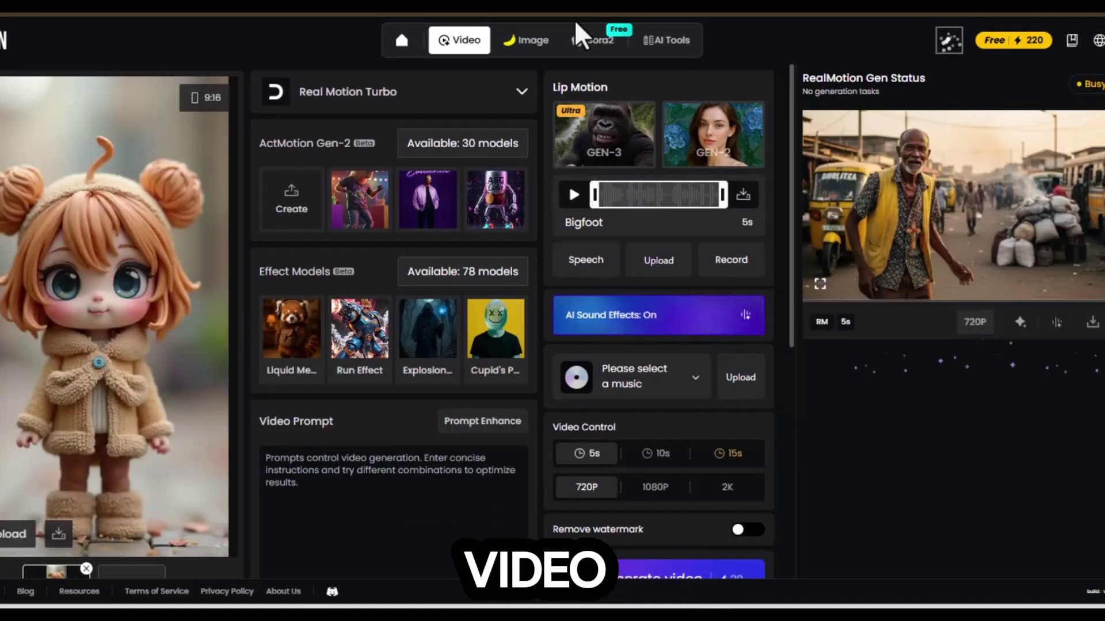
click(598, 42)
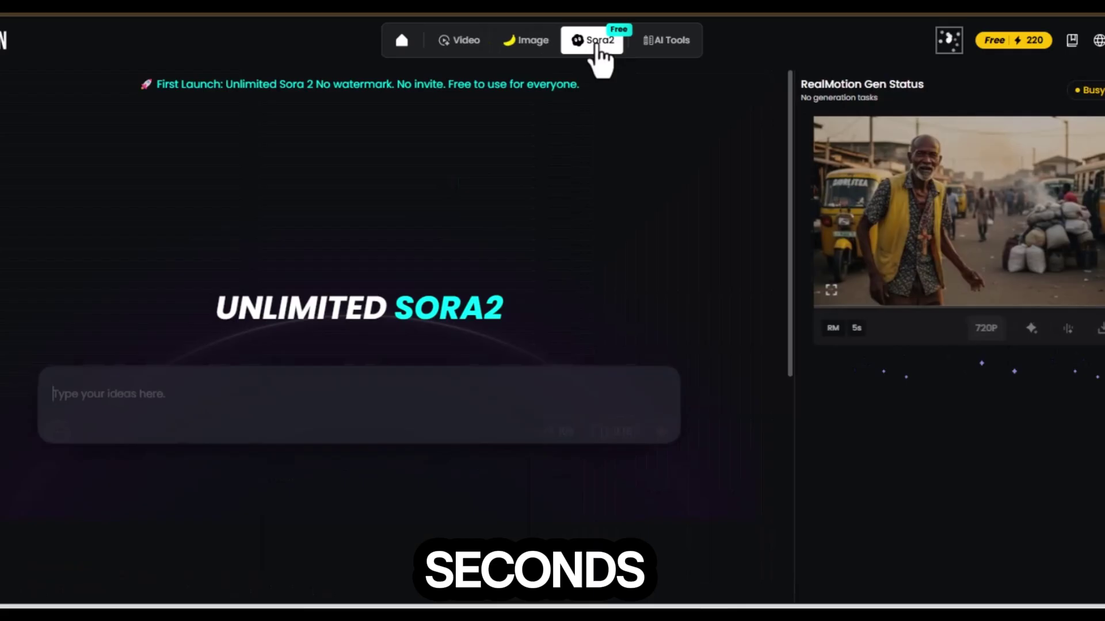
scroll(40, 231, down, 5)
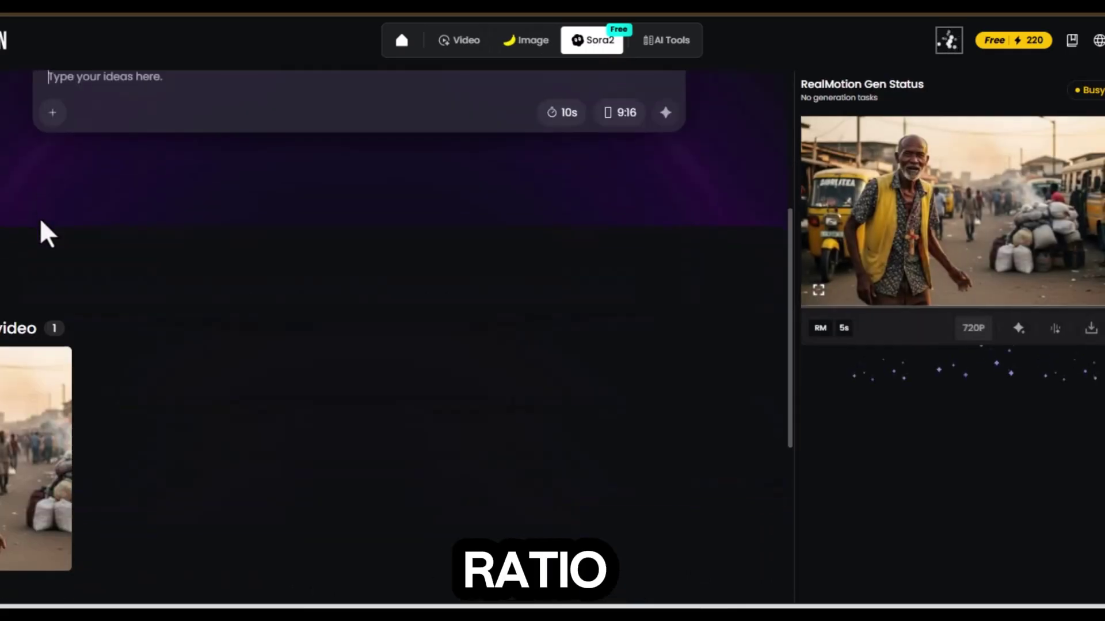
scroll(51, 252, up, 4)
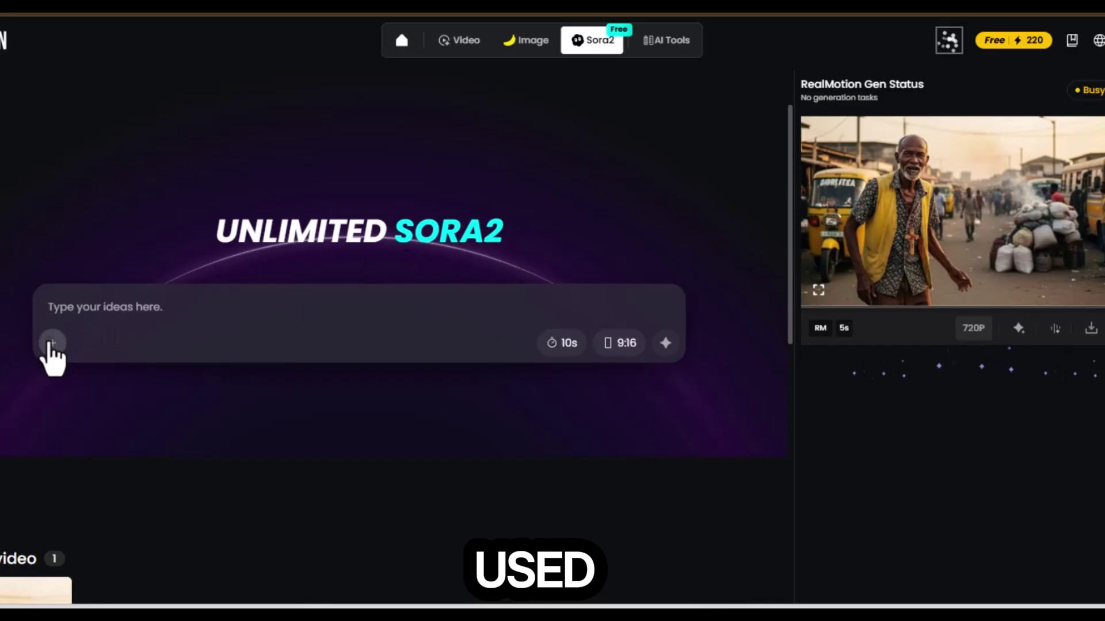
- Attach the woman-beside-a-lion image and paste the Wonder Woman prompt into the idea box
click(52, 344)
click(266, 202)
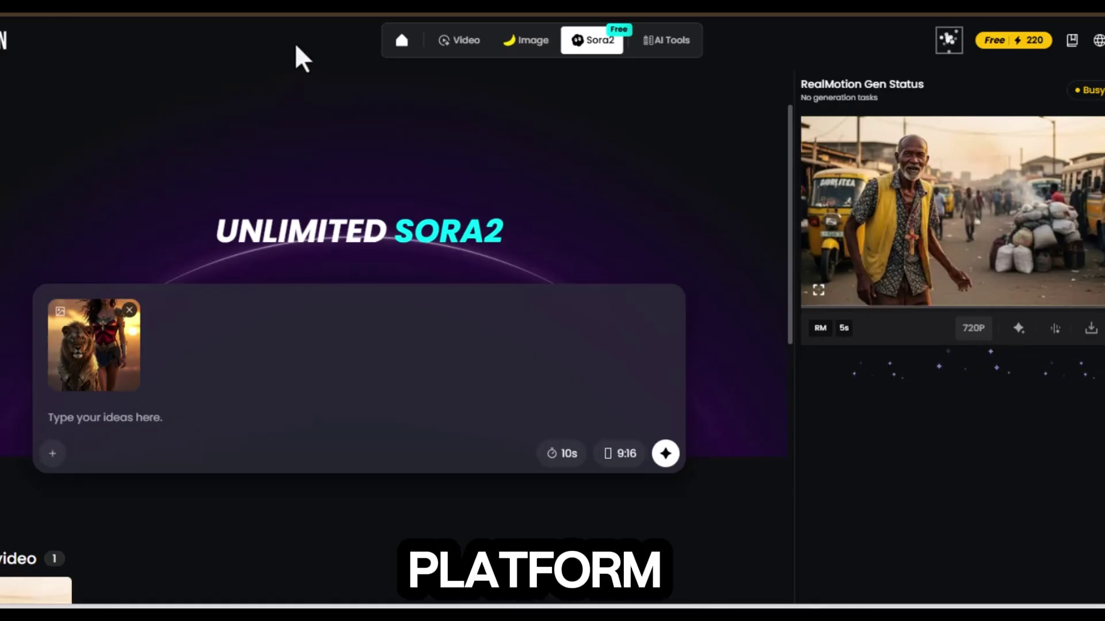
text("Wonder Woman running forward with the lion beside her across a sunlit savannah. Motion blur on their movement, dynamic camera angle from low front, her lasso glowing slightly. Epic cinematic action, highly detailed animation, realistic fur and armor reflections.")
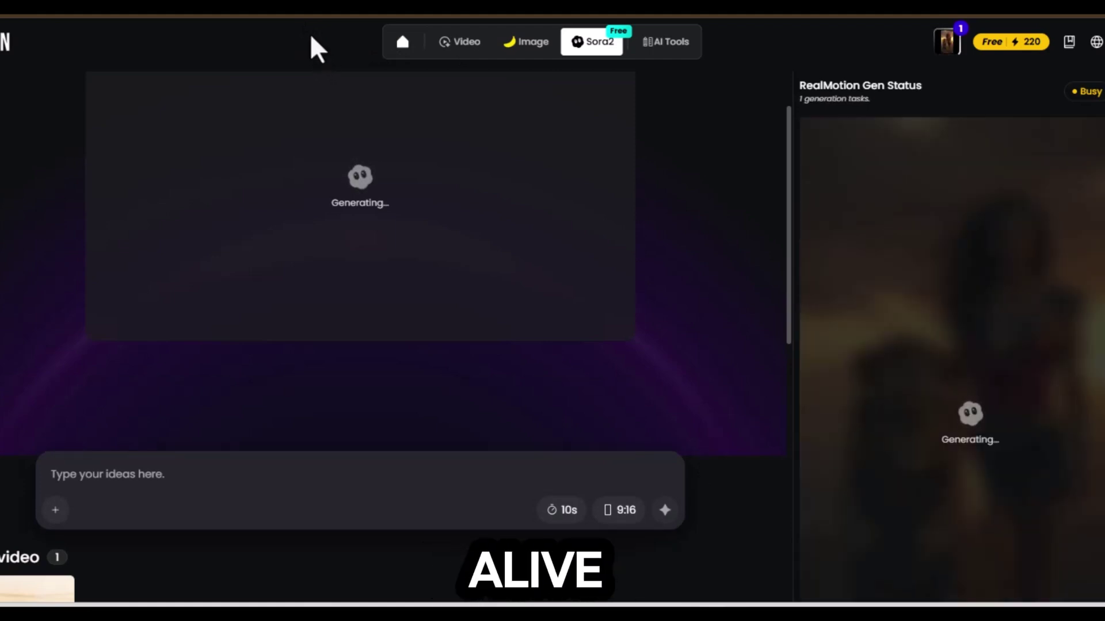
scroll(951, 357, down, 2)
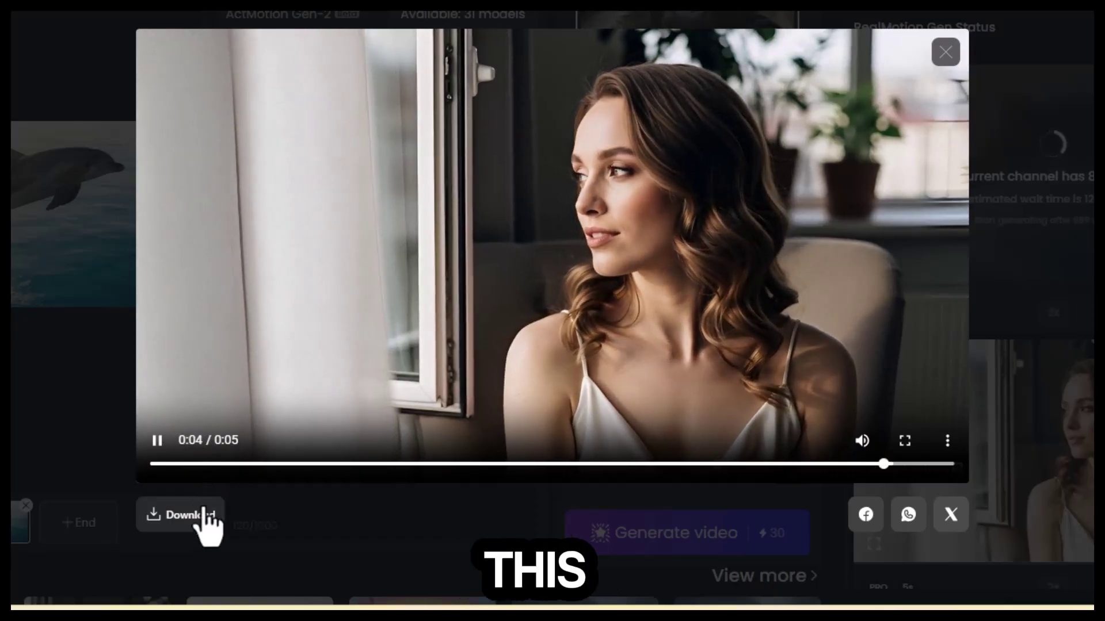
- Download the finished 5-second clip of the woman by the window
click(199, 516)
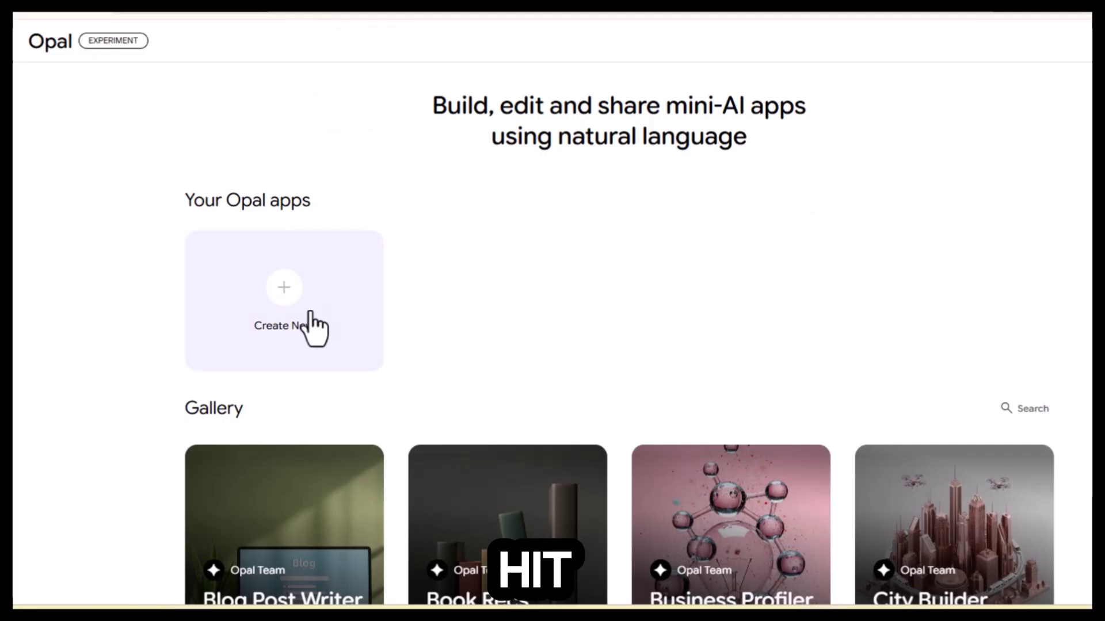
- Create a new Opal app and rename it from 'Untitled Opal app' to Craft
click(283, 311)
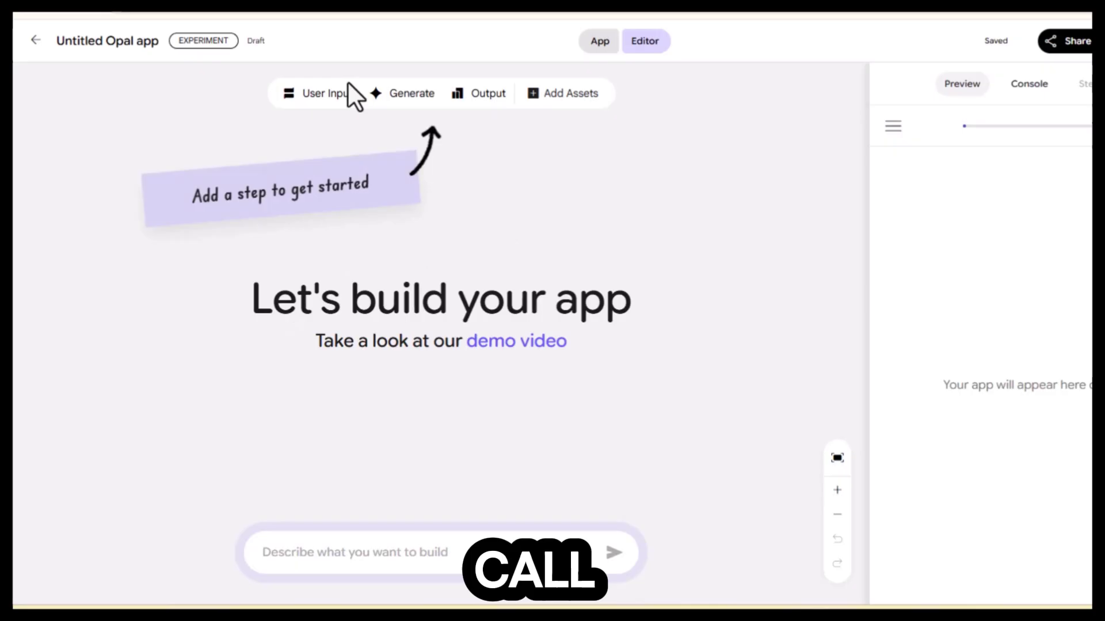
click(150, 42)
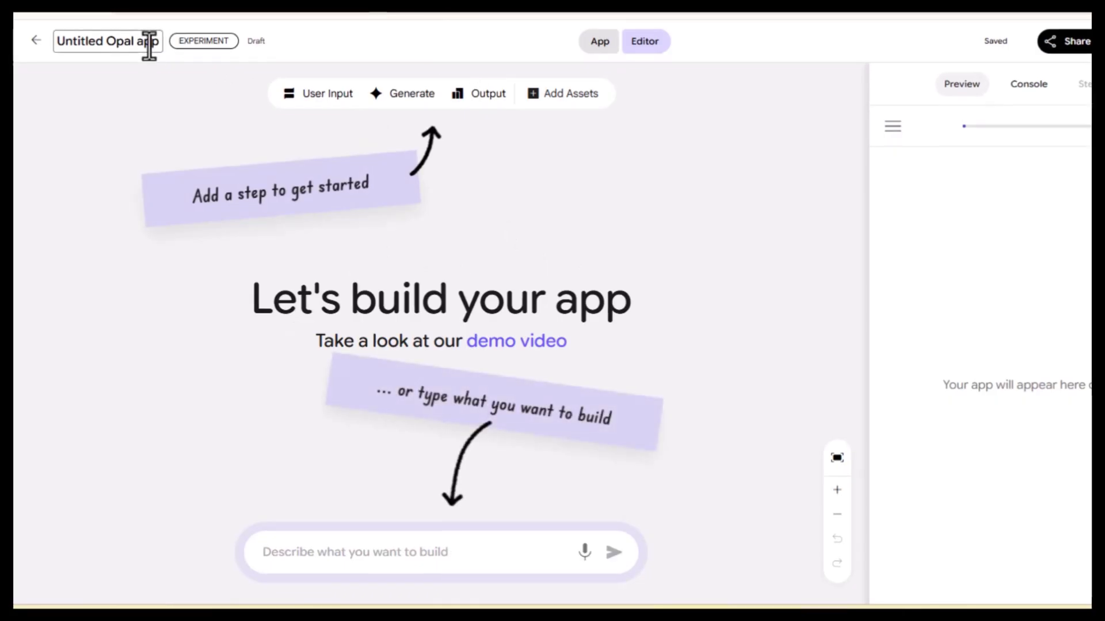
key(ctrl+a)
key(BackSpace)
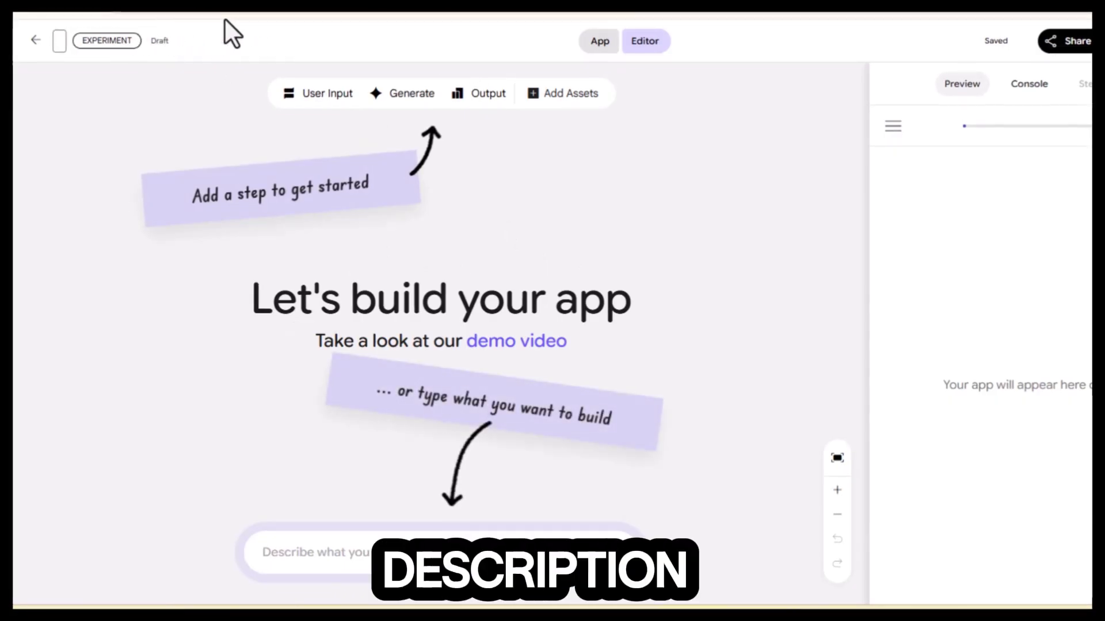
text(Craft)
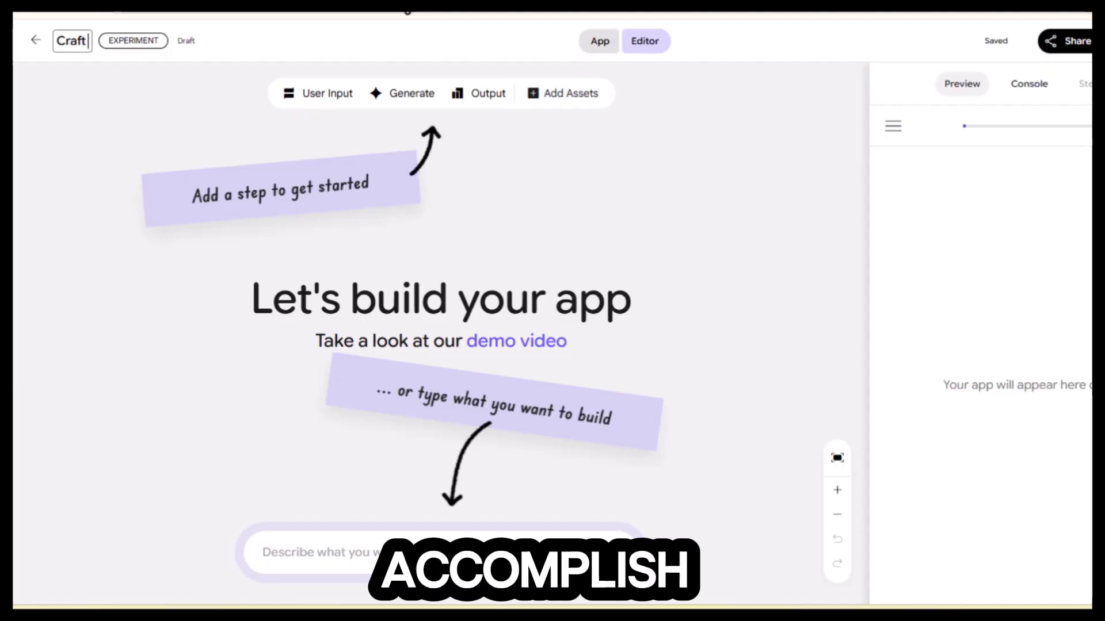
key(Return)
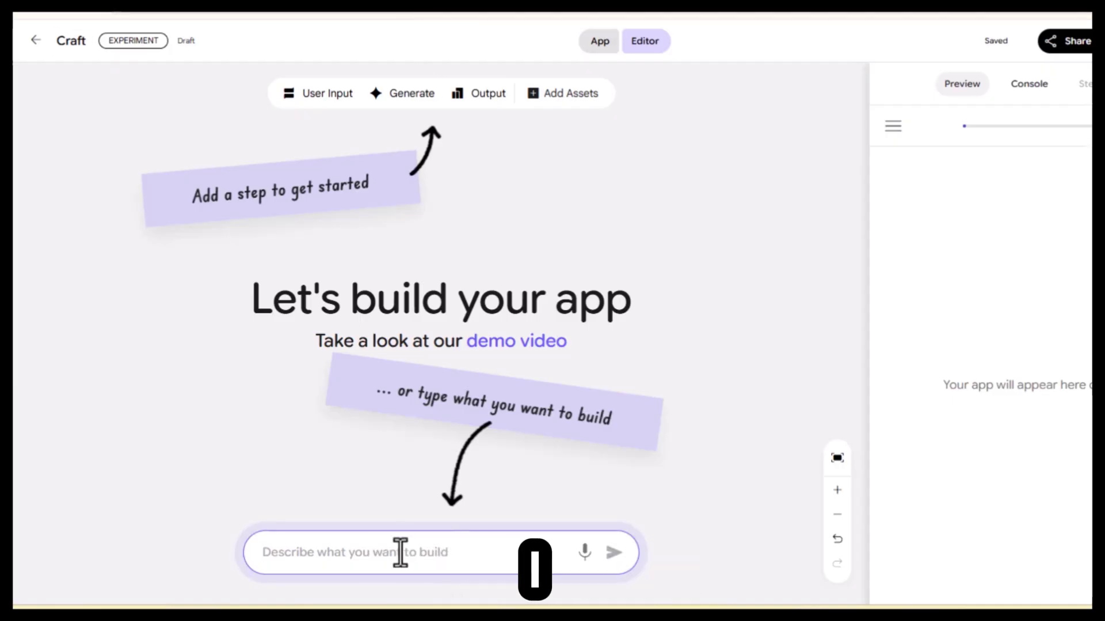
- Paste the guided video-making layout description and submit it to build the workflow
click(401, 552)
text(The app needs a neat, vertically structured, guided layout that leads users through each stage of making their video from start to finish.)
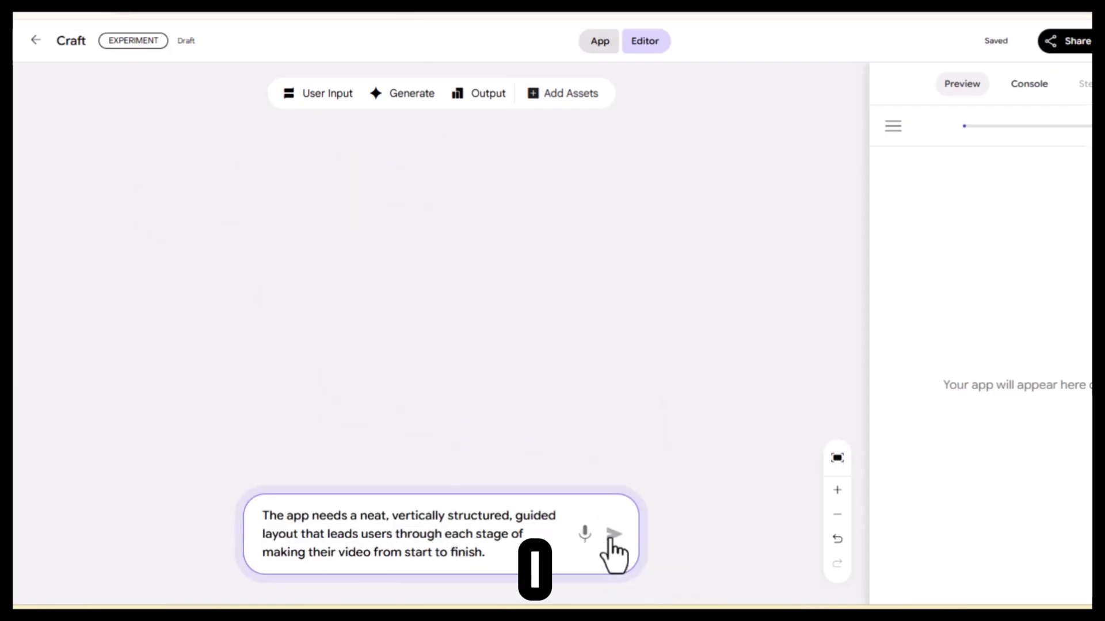
click(612, 535)
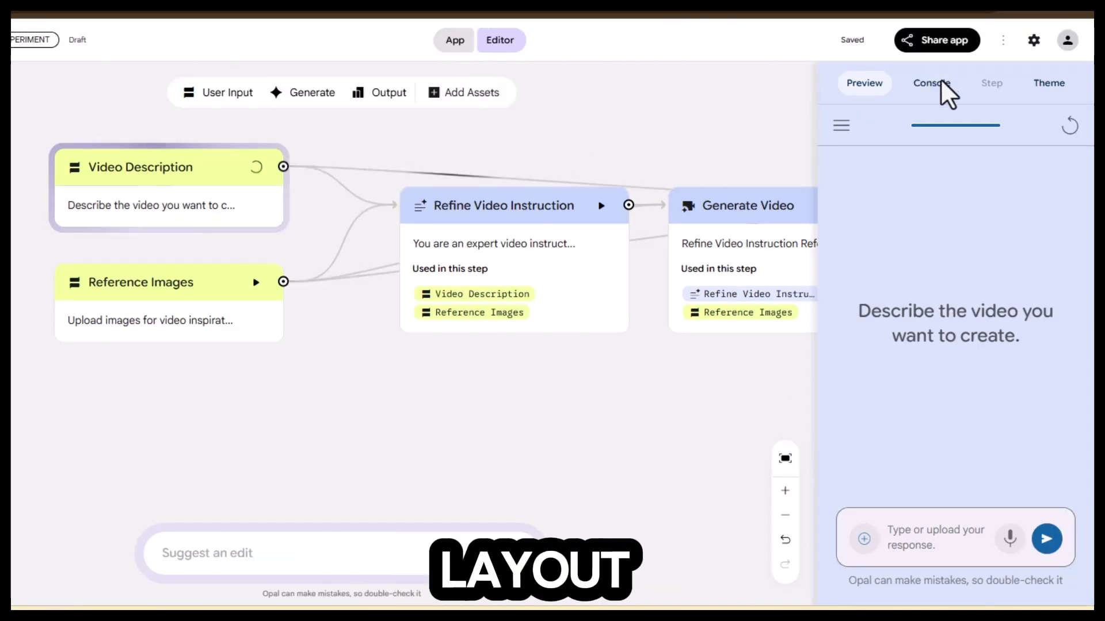
- In the Console, review the reference image and refined prompt outputs, then expand and collapse Generate Video
click(932, 84)
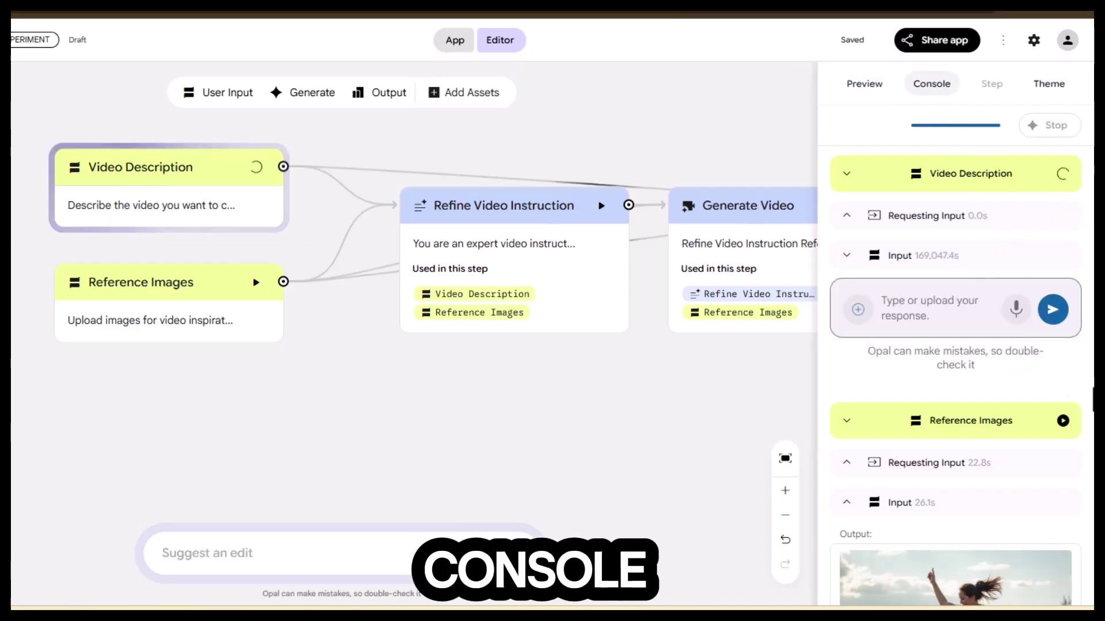
scroll(983, 521, down, 3)
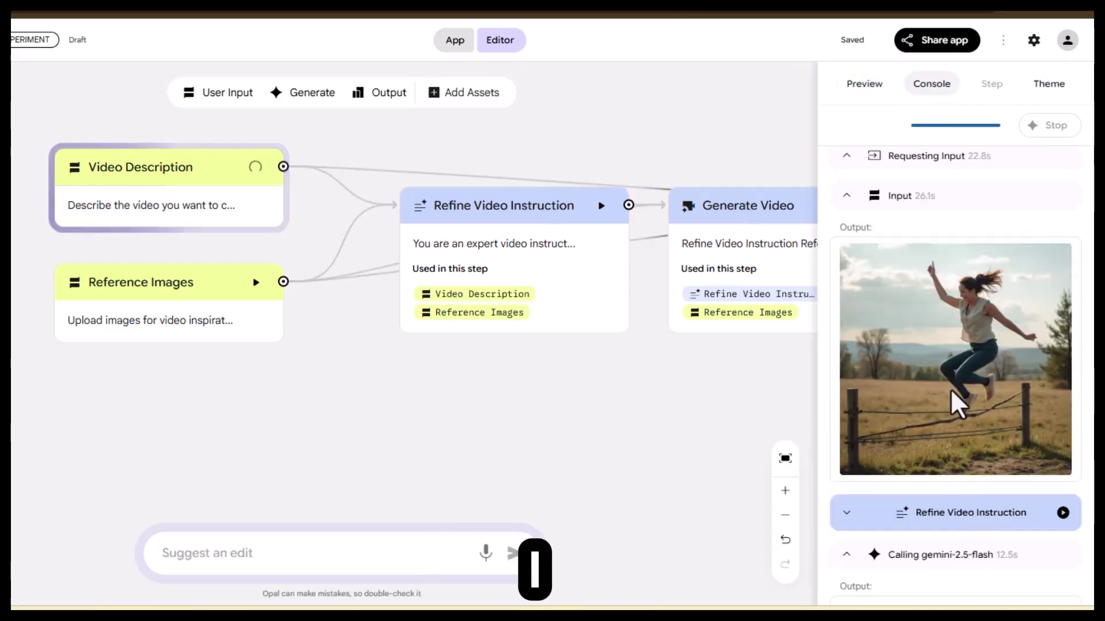
scroll(944, 405, down, 3)
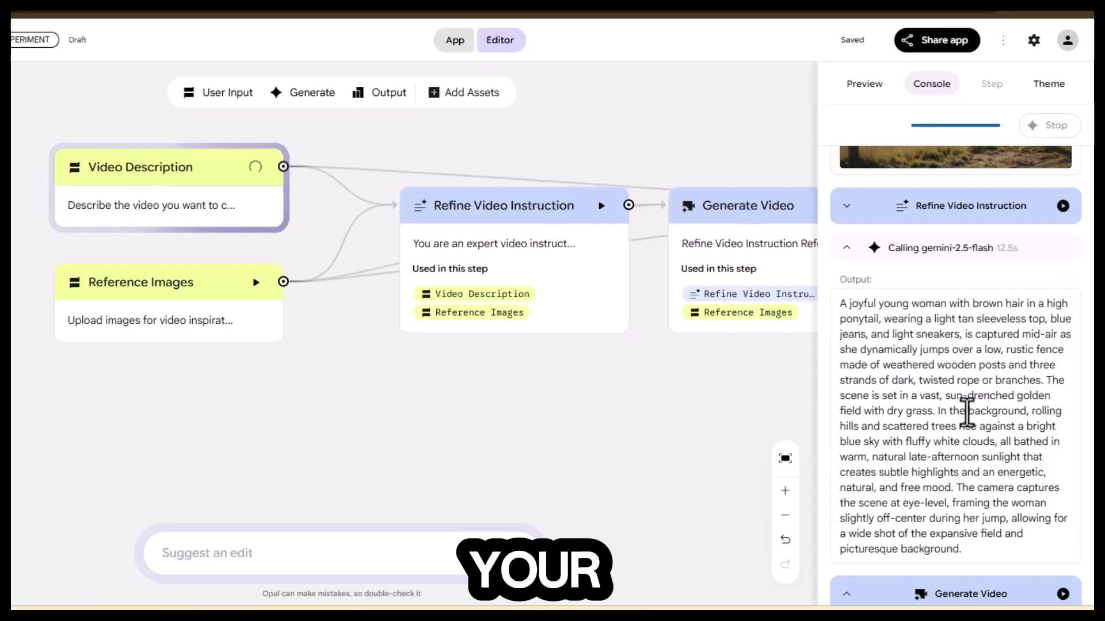
drag(840, 303, 1039, 570)
click(1016, 535)
scroll(998, 472, down, 2)
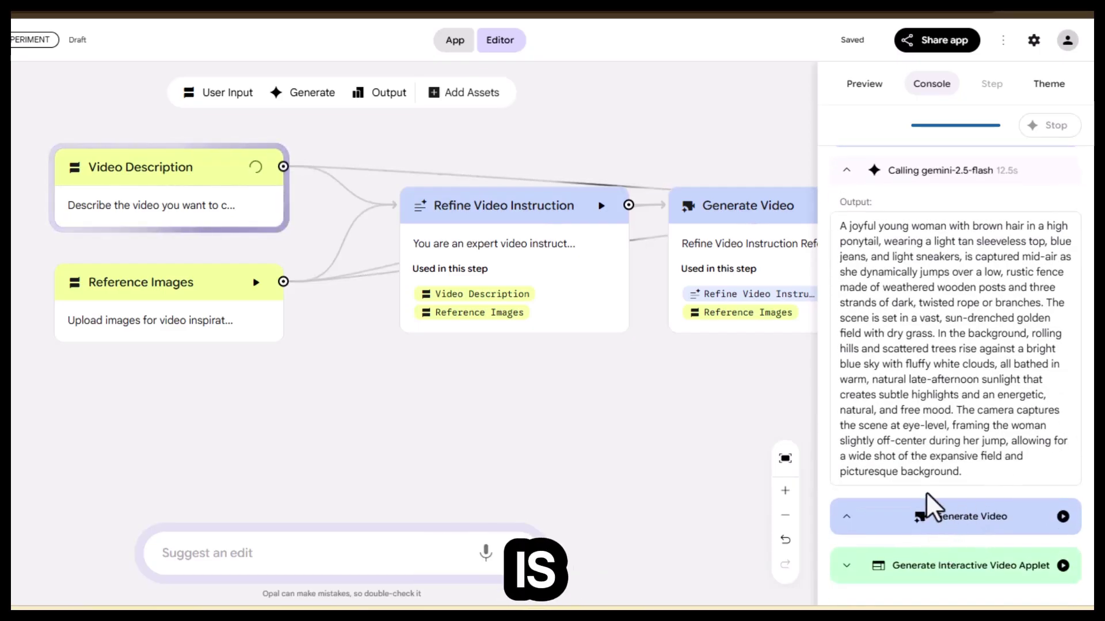
click(920, 526)
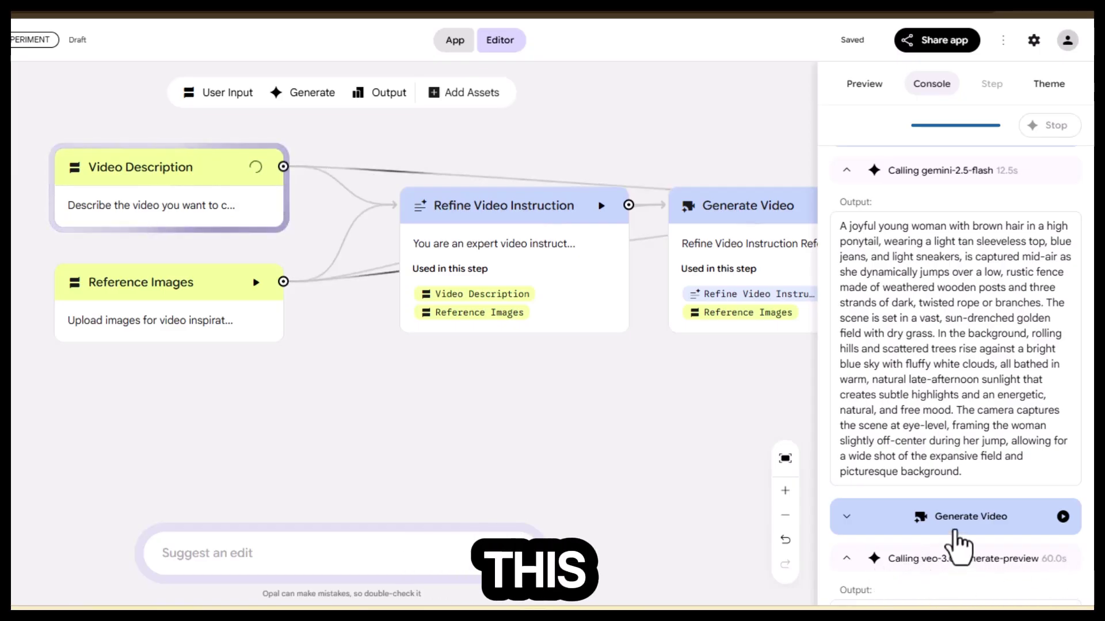
click(952, 528)
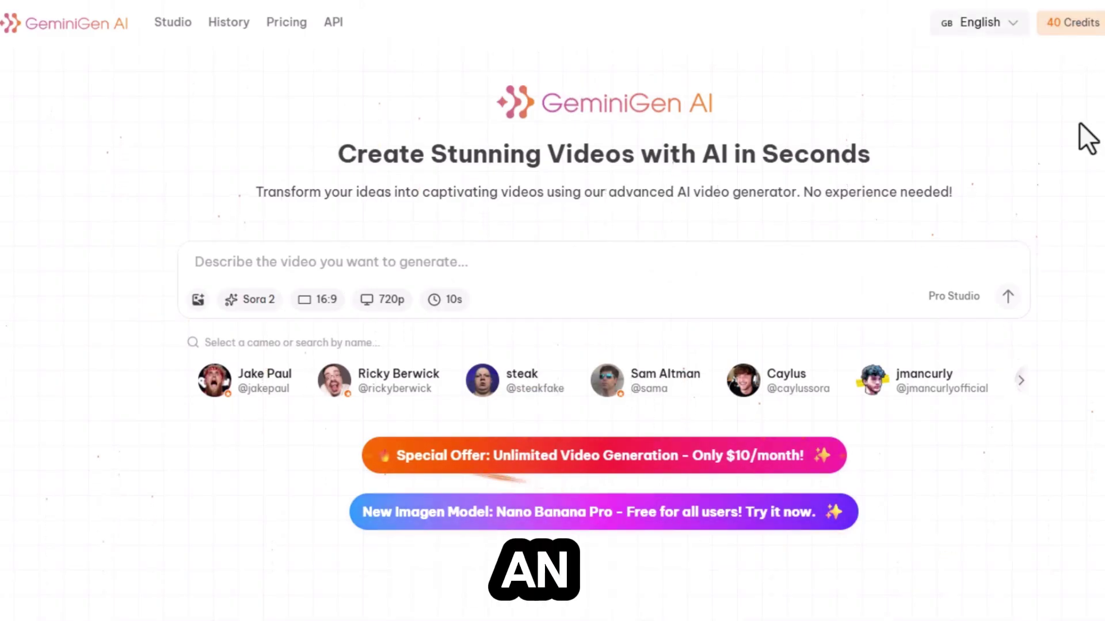
- Open GeminiGen's Studio generator, set to Sora 2 at Standard 720p
click(179, 30)
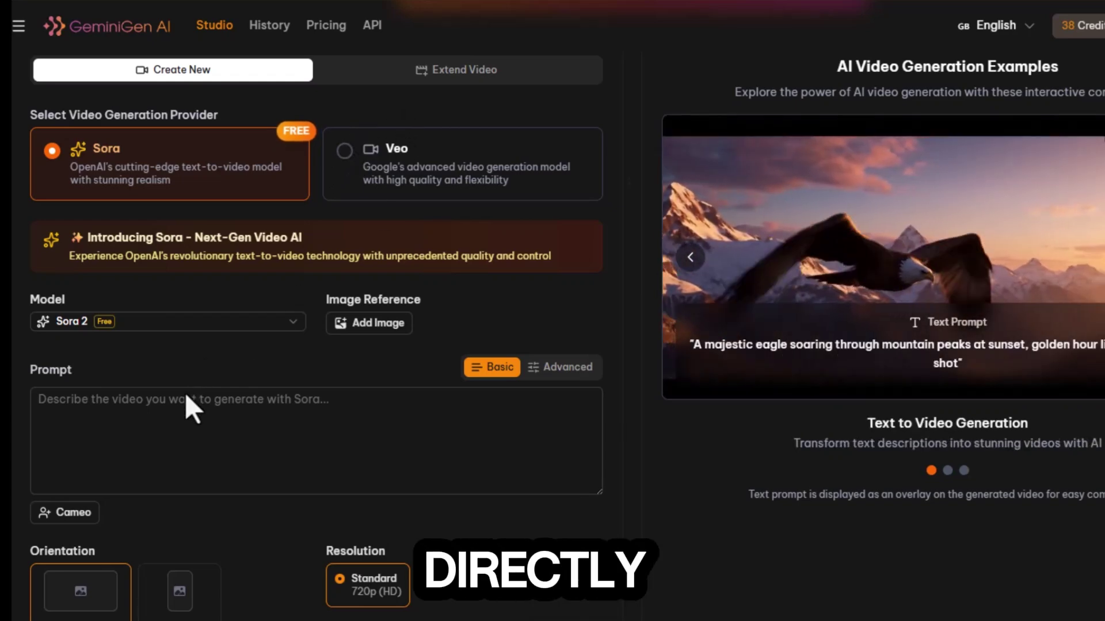
- Paste the shaggy-monsters misty-mountaintop prompt, keep Sora, and generate a 10s landscape video
click(505, 416)
text(cute, shaggy furry monsters with sparkling emerald eyes, lounging on a misty mountaintop at dawn, one looks confused, one is looking away and one is scratching his ear)
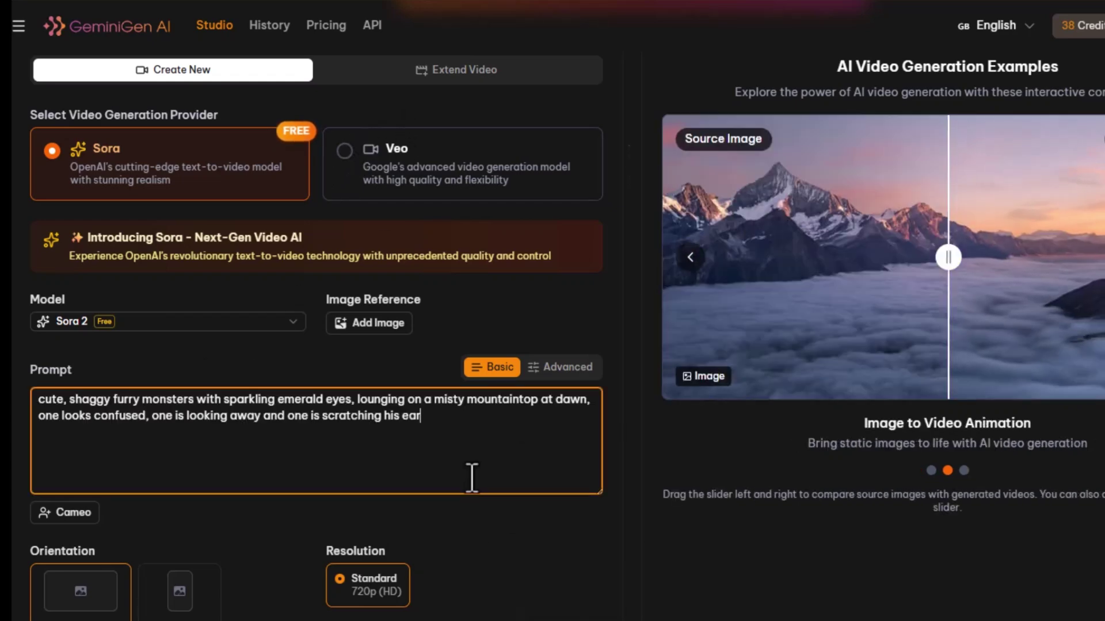
click(221, 164)
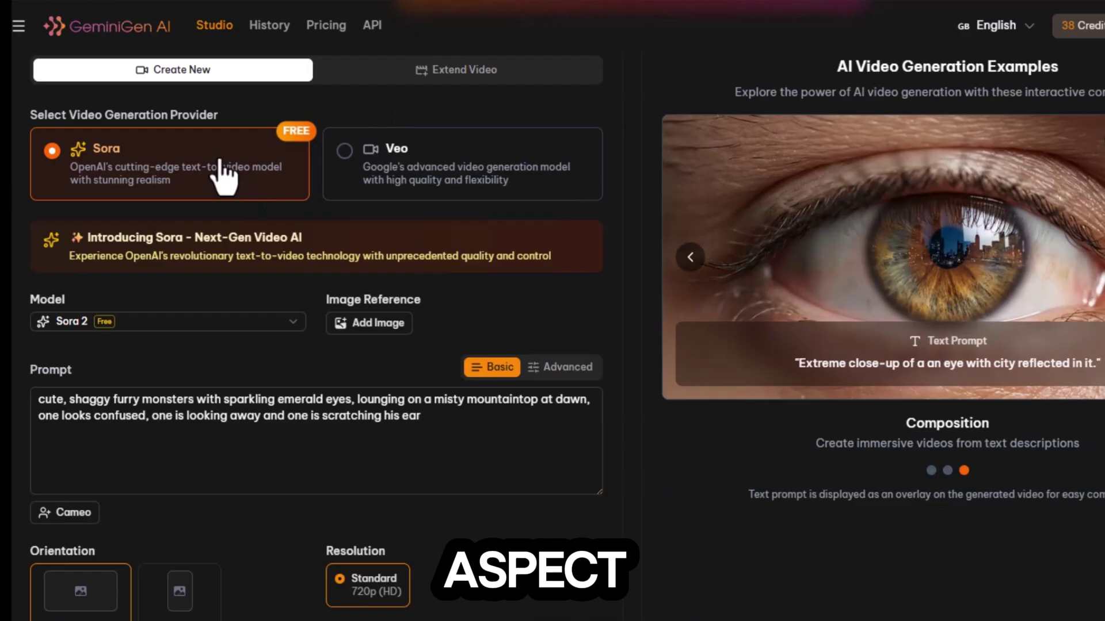
scroll(314, 275, down, 3)
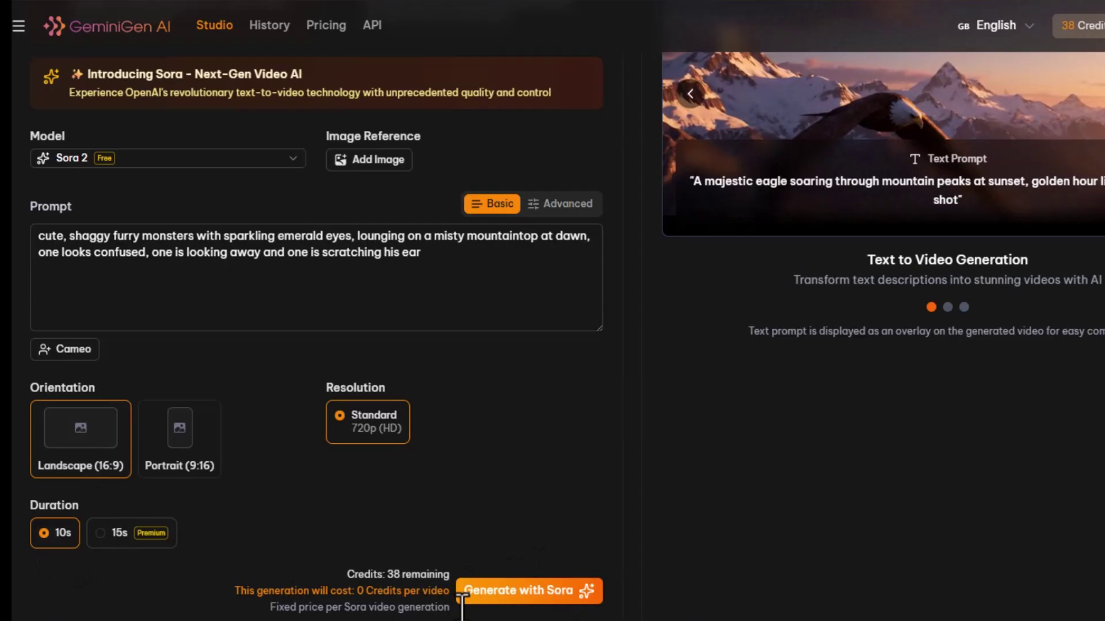
click(500, 601)
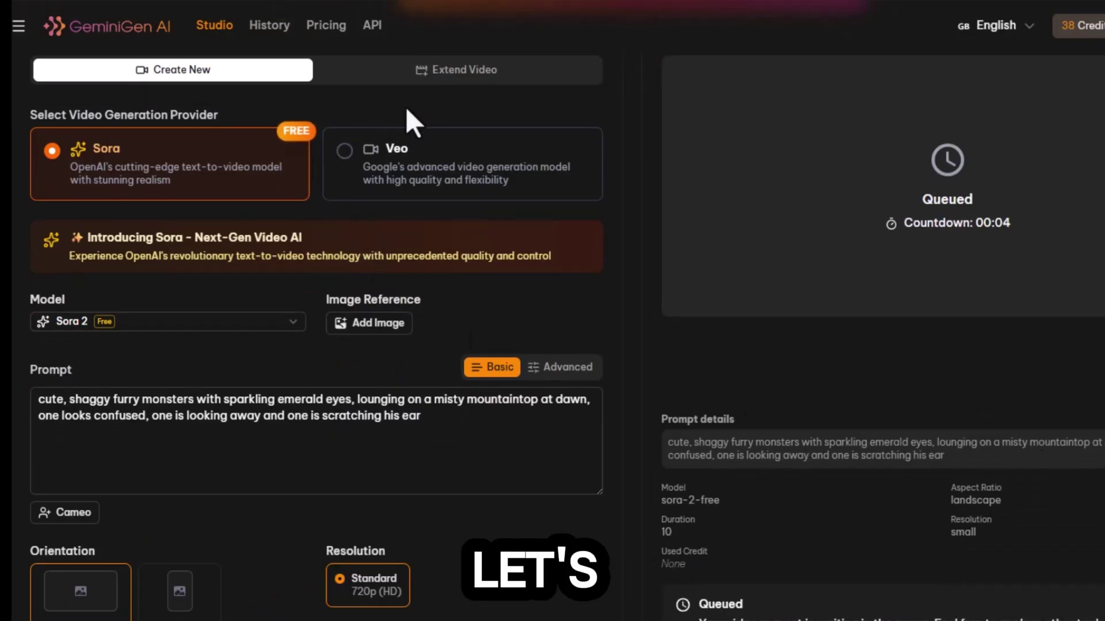
- Open the finished 10-second Sora 2 clip of three furry monsters from History
scroll(830, 361, down, 5)
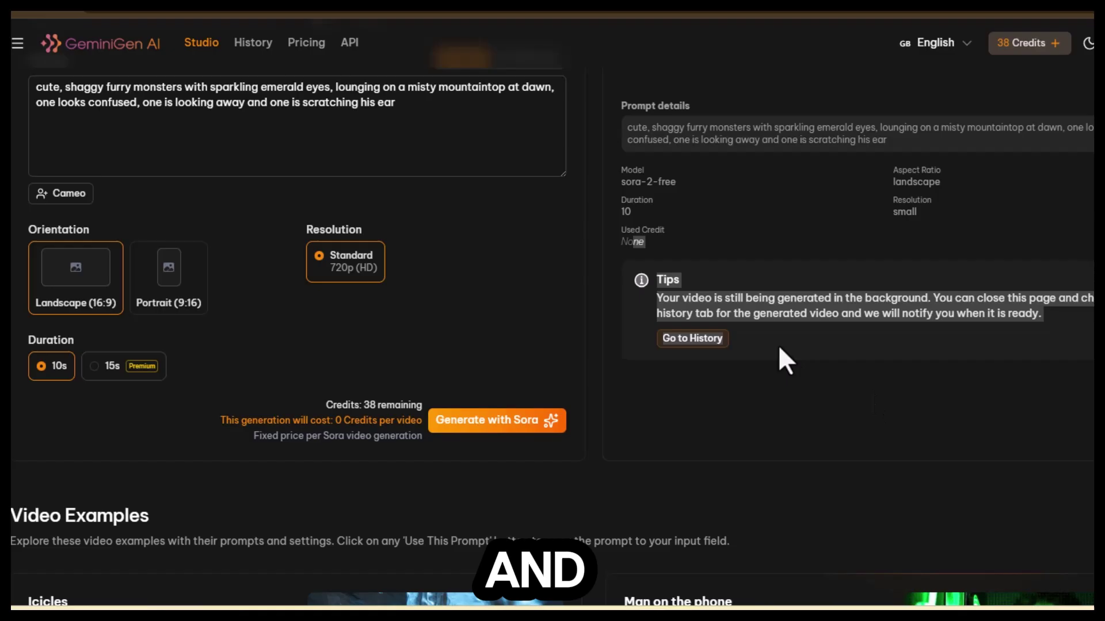
click(659, 337)
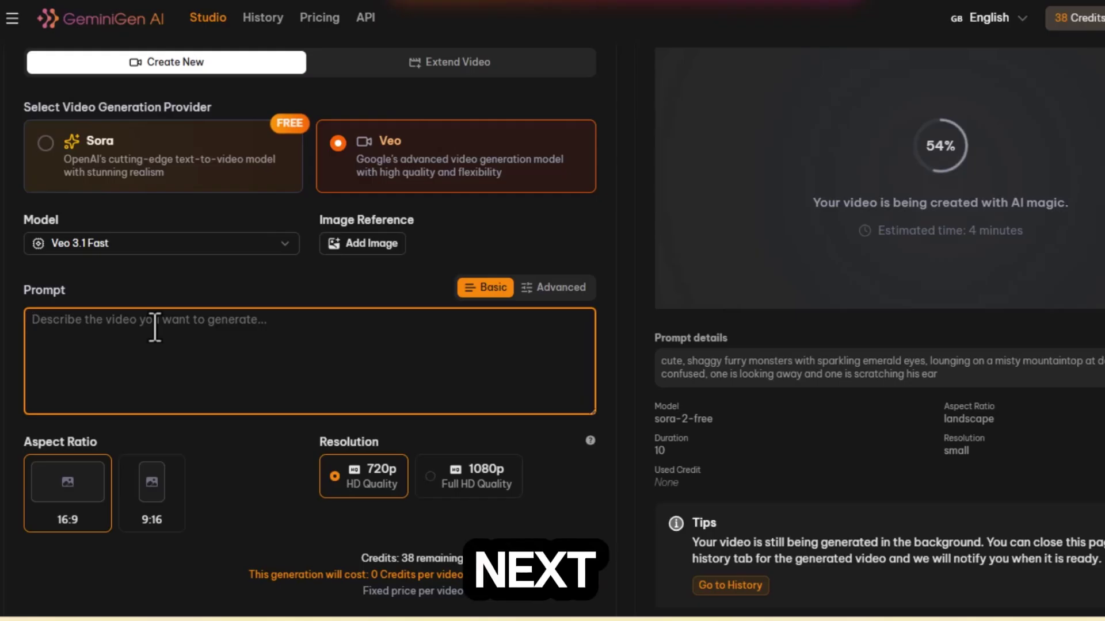
- Paste the cartoon child in a snowy forest prompt and generate it with Veo 3.1 Fast, 16:9, 720p
text(Create a short 3D cartoon-style animation full of joy. Feature a cheerful child with big, sparkling eyes, rosy cheeks, and a rounded, playful form as they skip and twirl through a magical snowy forest. Surround them with plump, snow-covered trees, gently falling snowflakes, and warm sunlight streaming through the branches. The child's movements should be bouncy, lively, and full of energy, with a wide, happy smile that radiates delight. The scene should feel heartwarming, cozy, and bursting with bright, colorful charm.)
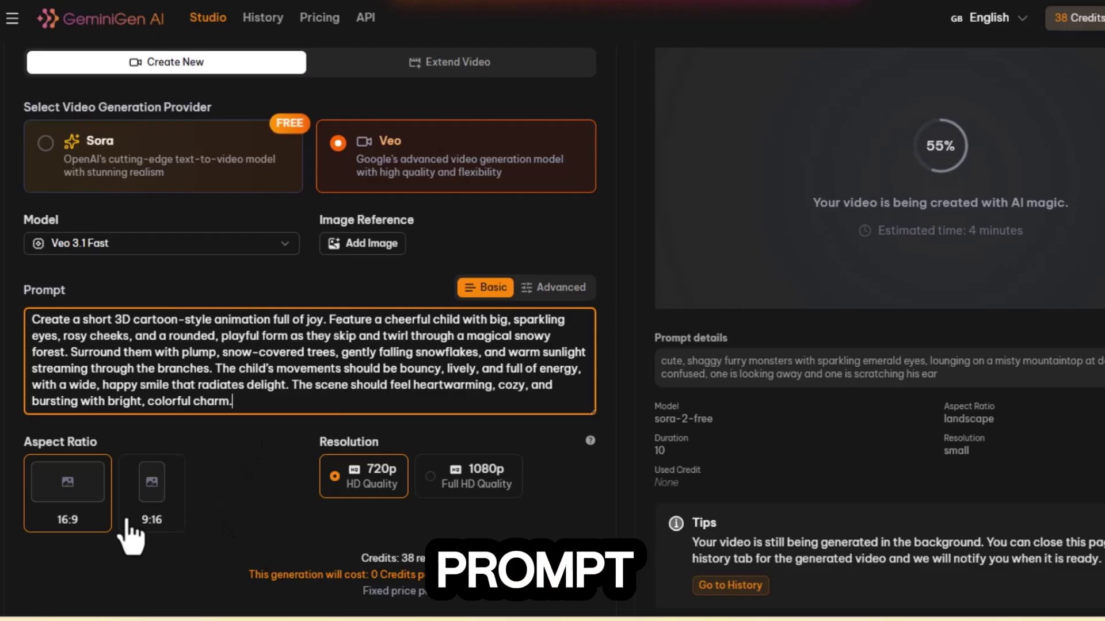
click(86, 502)
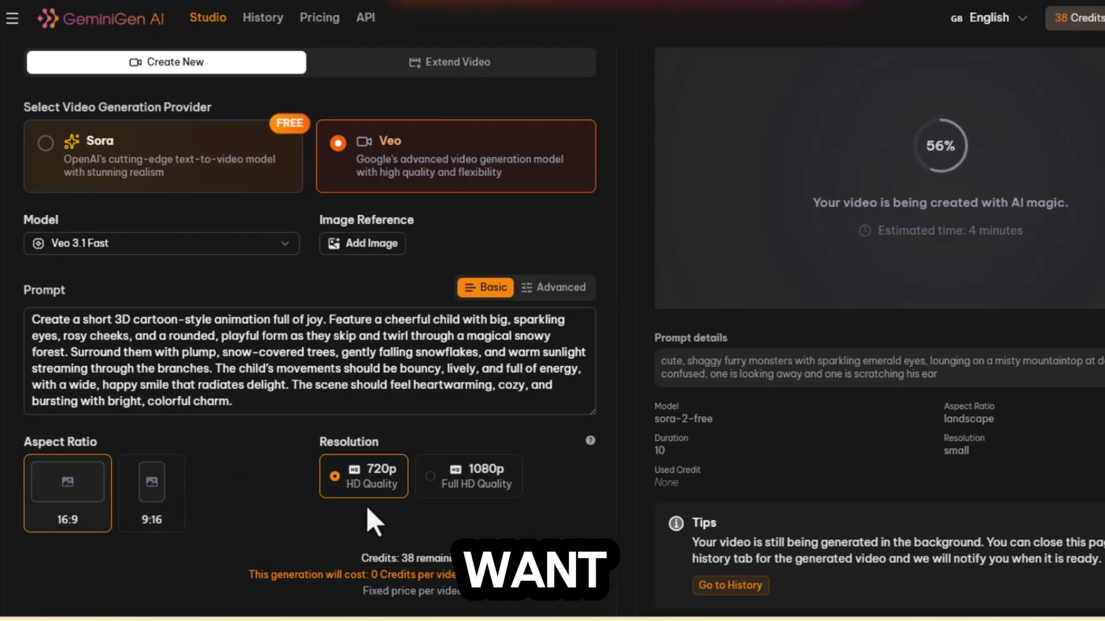
scroll(366, 506, down, 4)
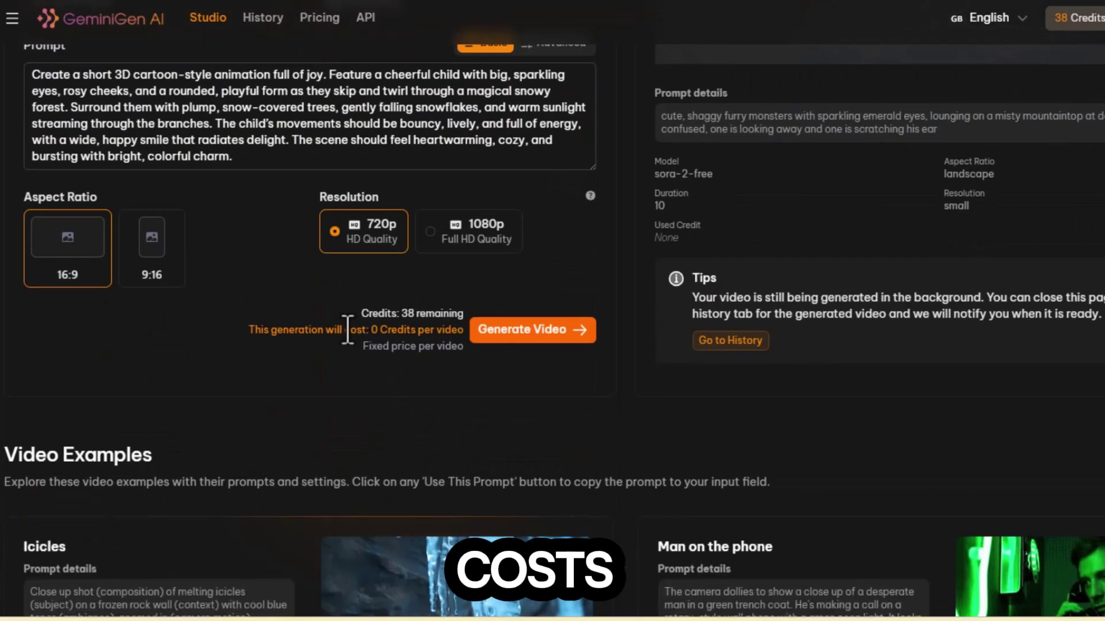
click(543, 333)
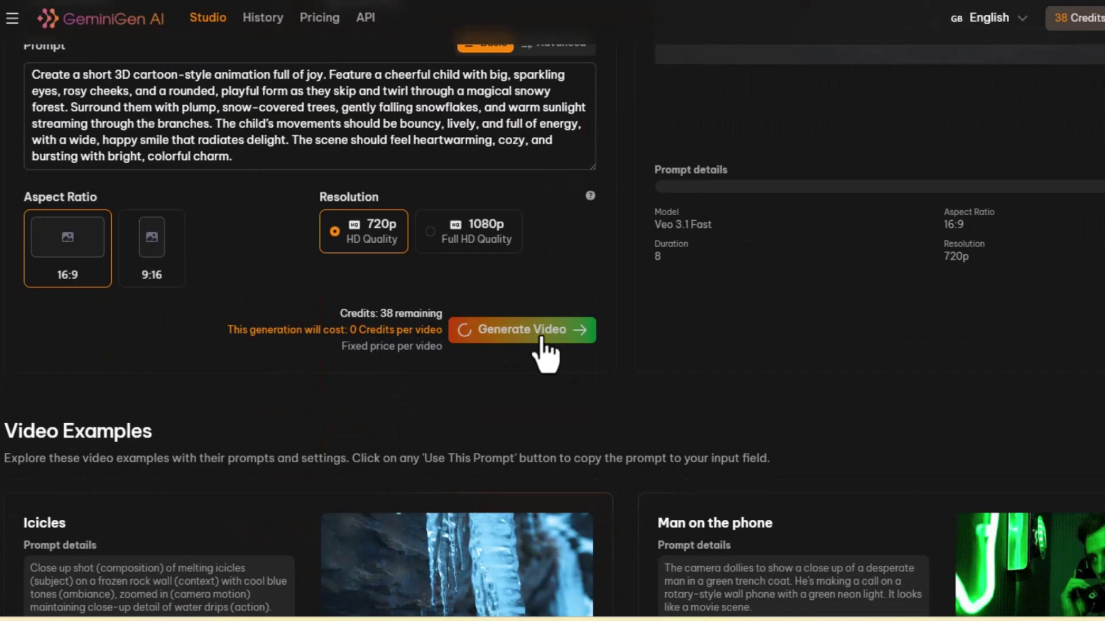
scroll(547, 296, up, 4)
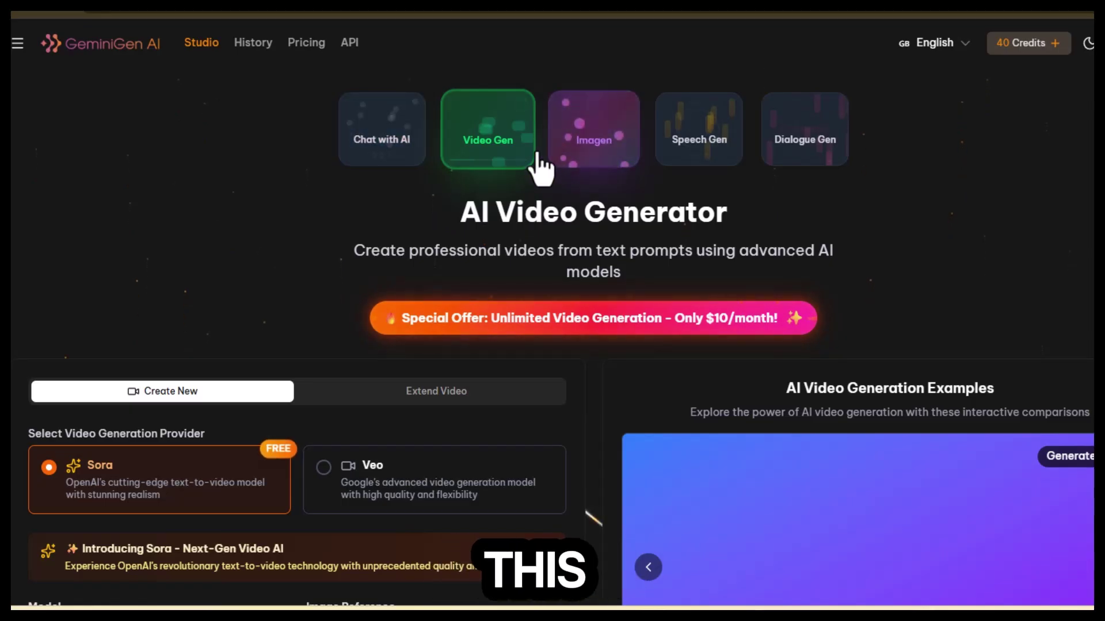
- Switch to the image generator and set the image style to Photorealistic
click(546, 156)
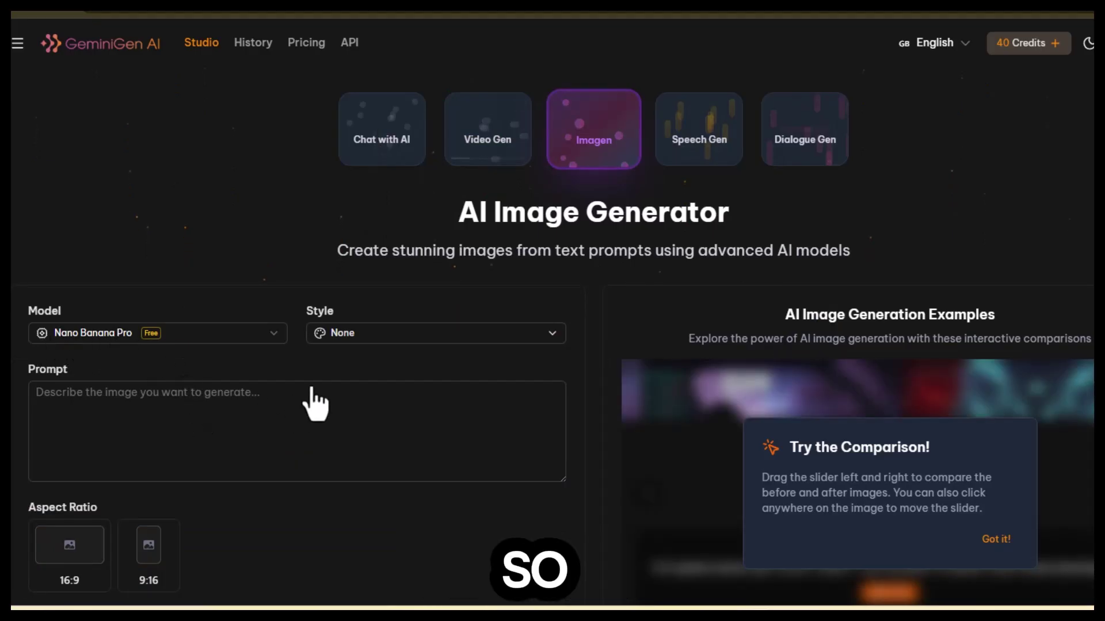
click(549, 340)
scroll(316, 338, down, 10)
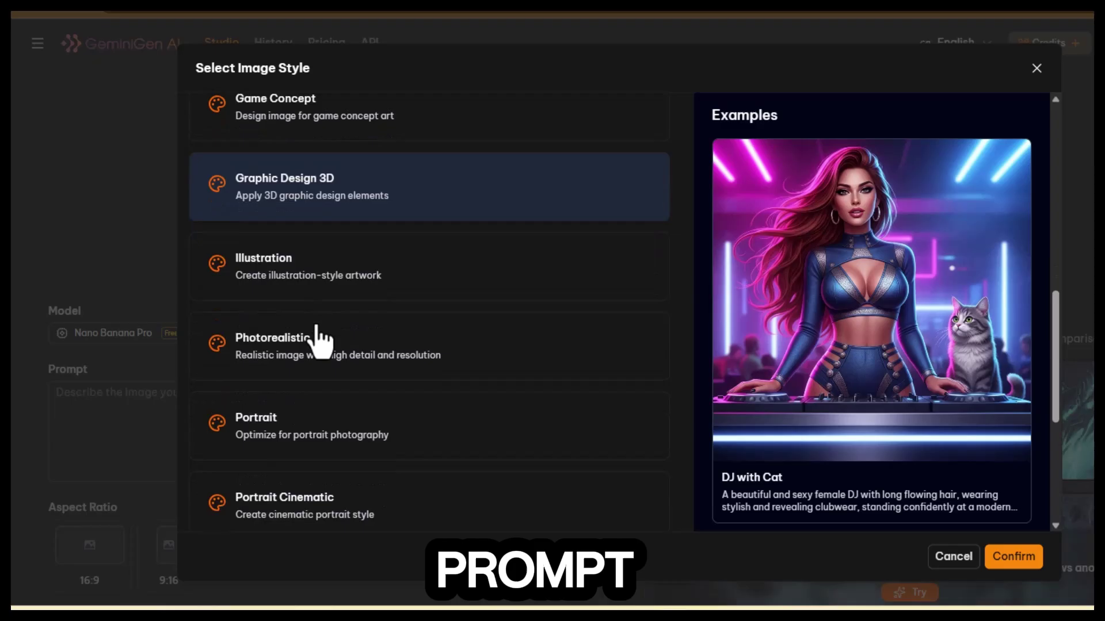
click(528, 333)
click(1013, 556)
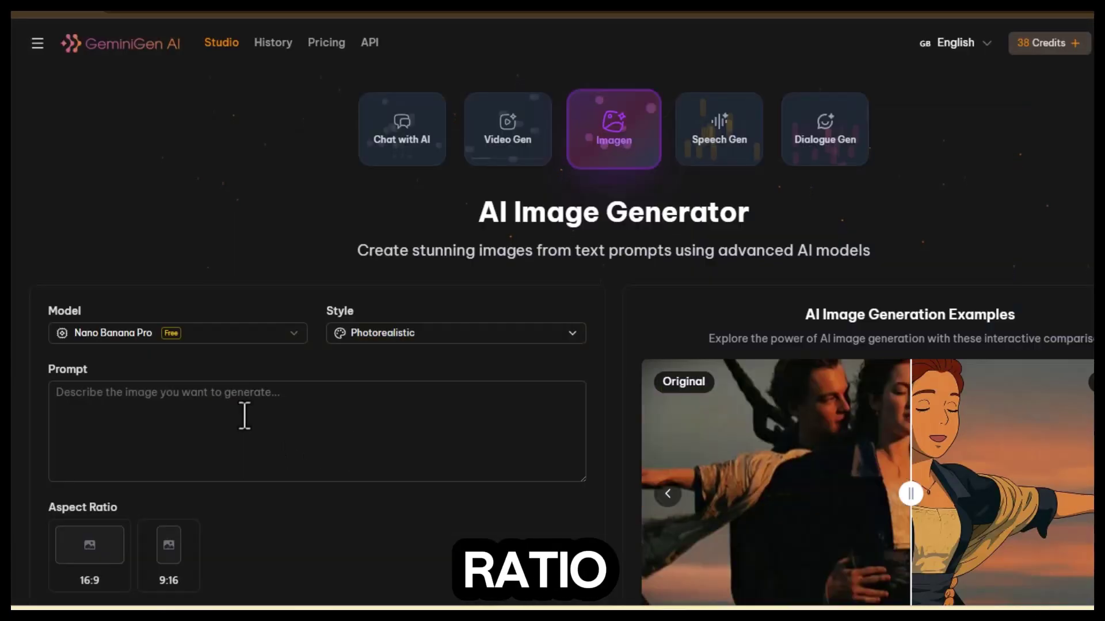
- Paste the cinematic body-cream commercial prompt into the Prompt field
right_click(244, 414)
click(296, 254)
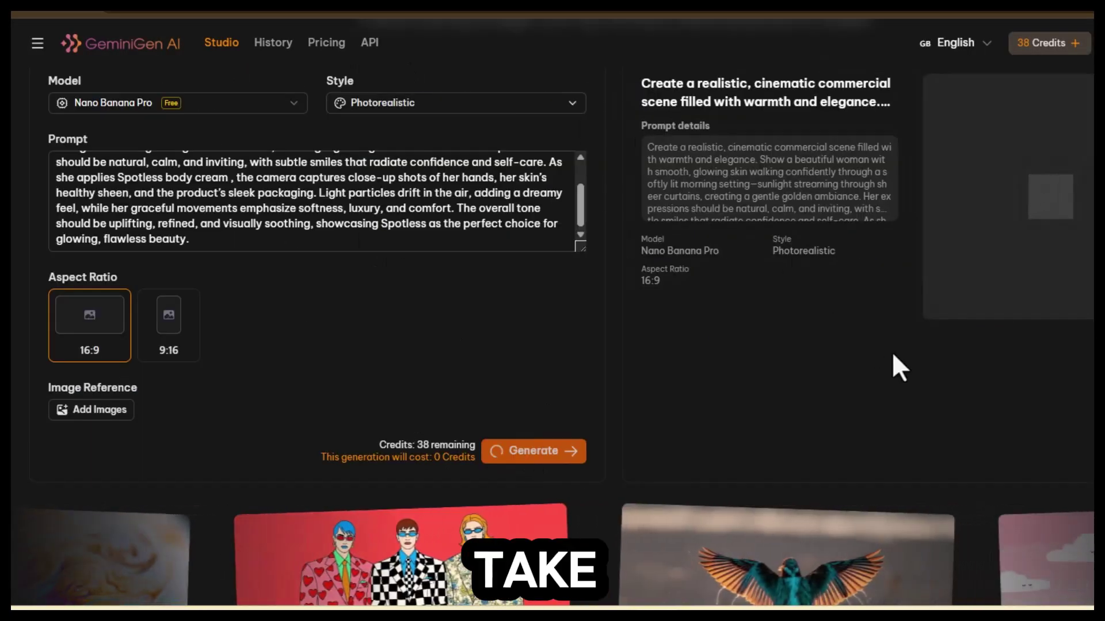
scroll(896, 365, up, 3)
scroll(895, 365, down, 2)
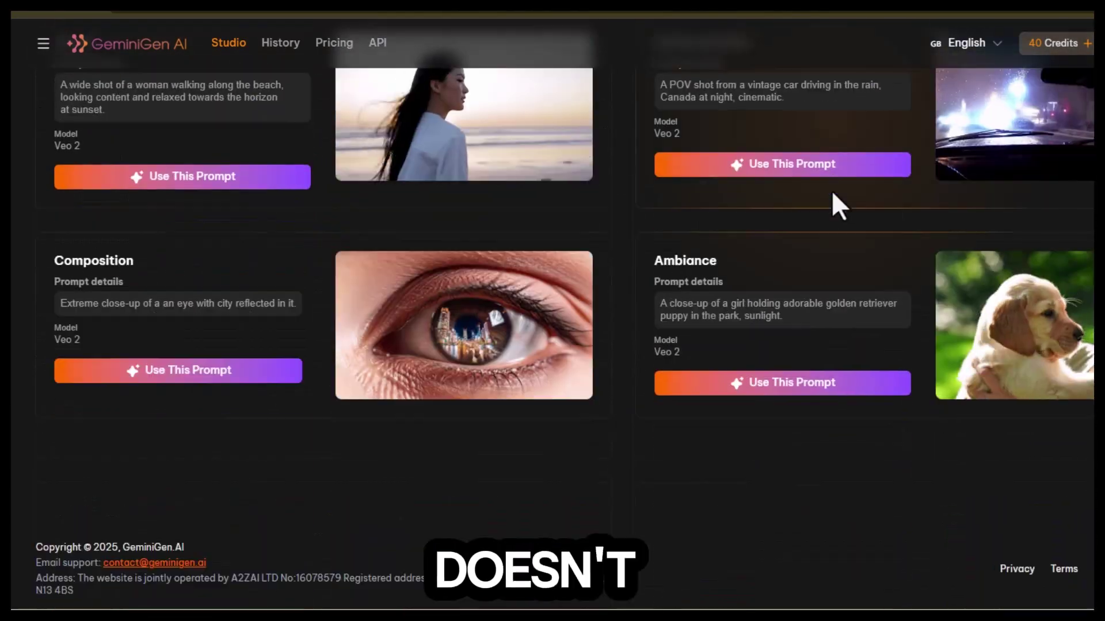
- Open Dialogue Gen briefly, then switch to the Speech Gen tool
scroll(833, 195, up, 20)
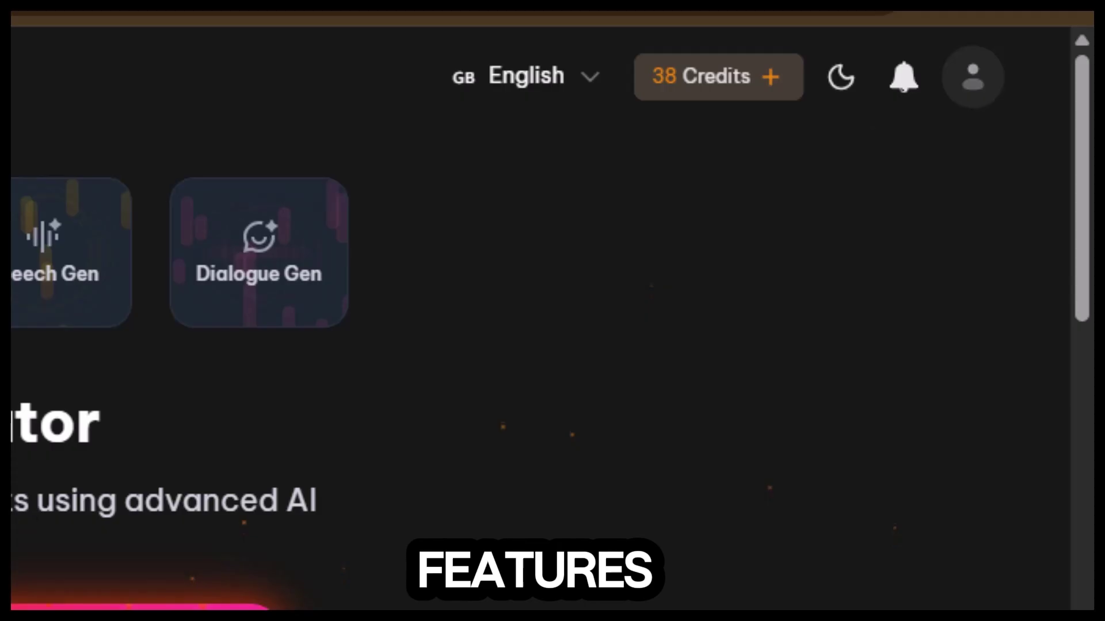
click(295, 300)
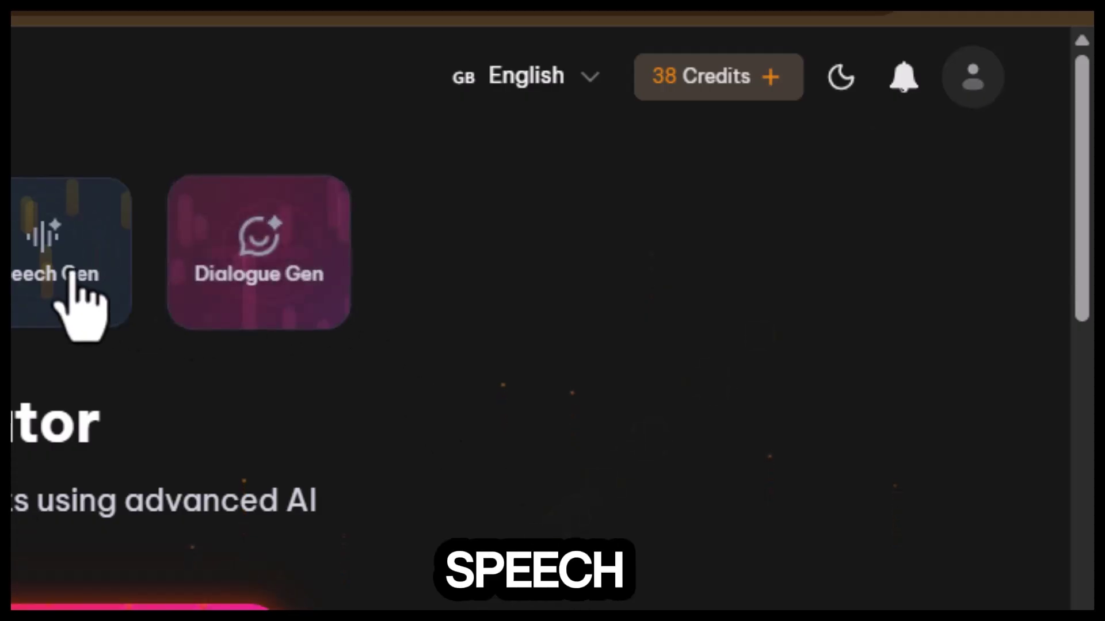
click(70, 271)
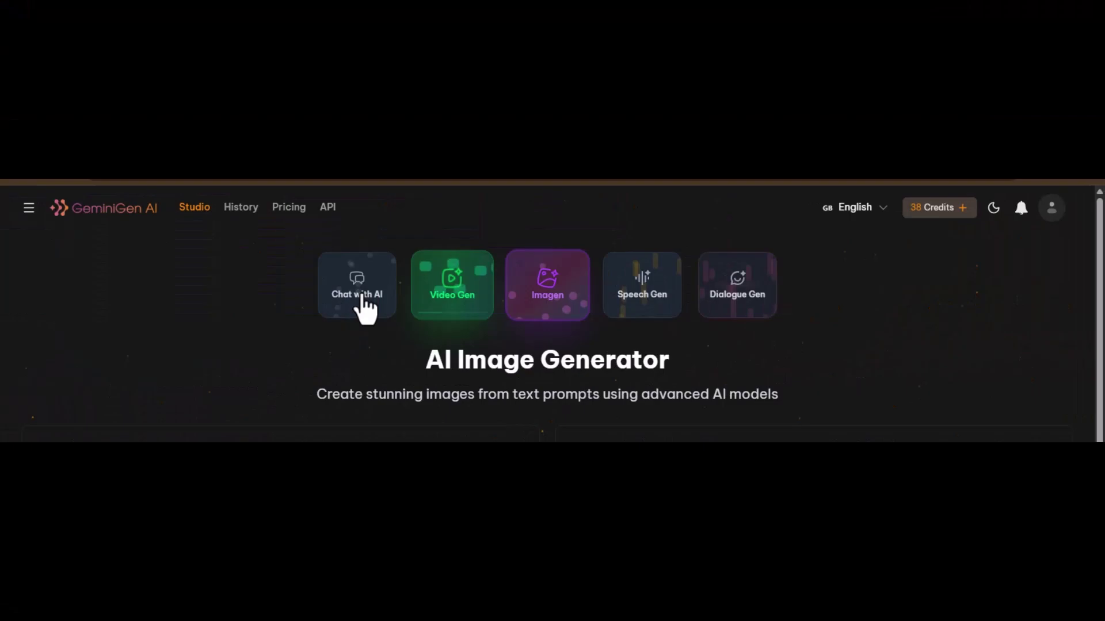
- Open the speech generator and browse the All Countries voice list
click(362, 309)
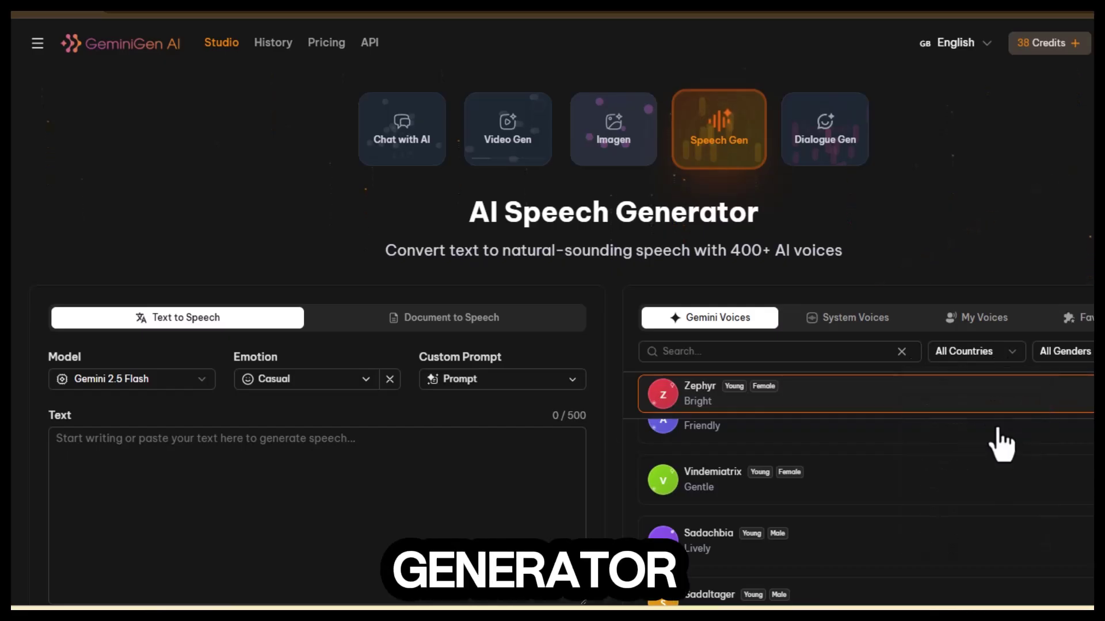
click(1008, 353)
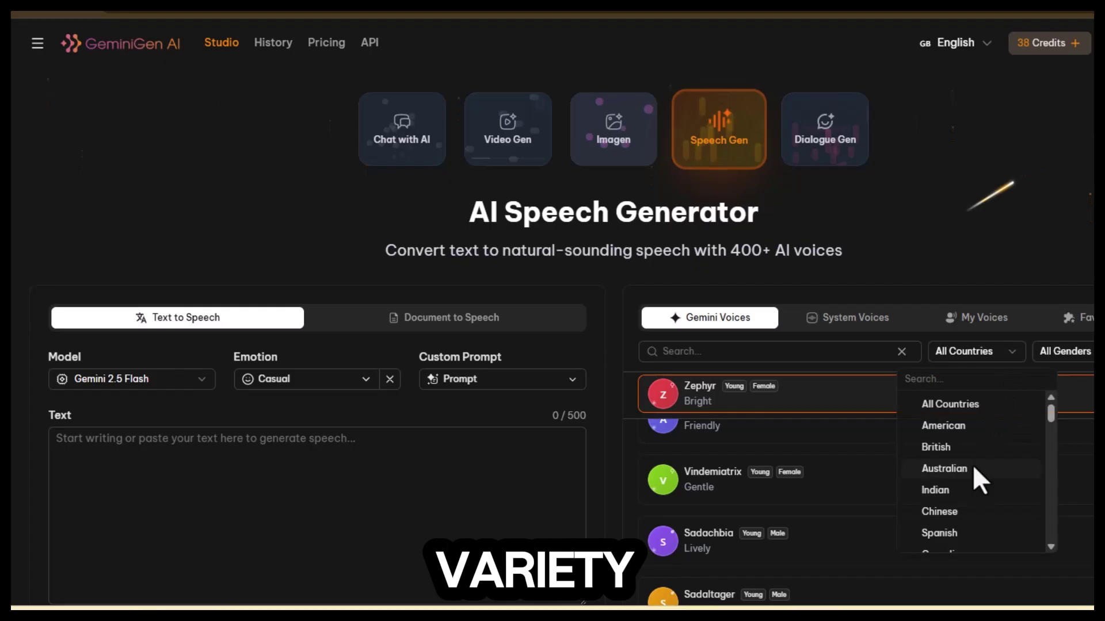
scroll(972, 464, down, 10)
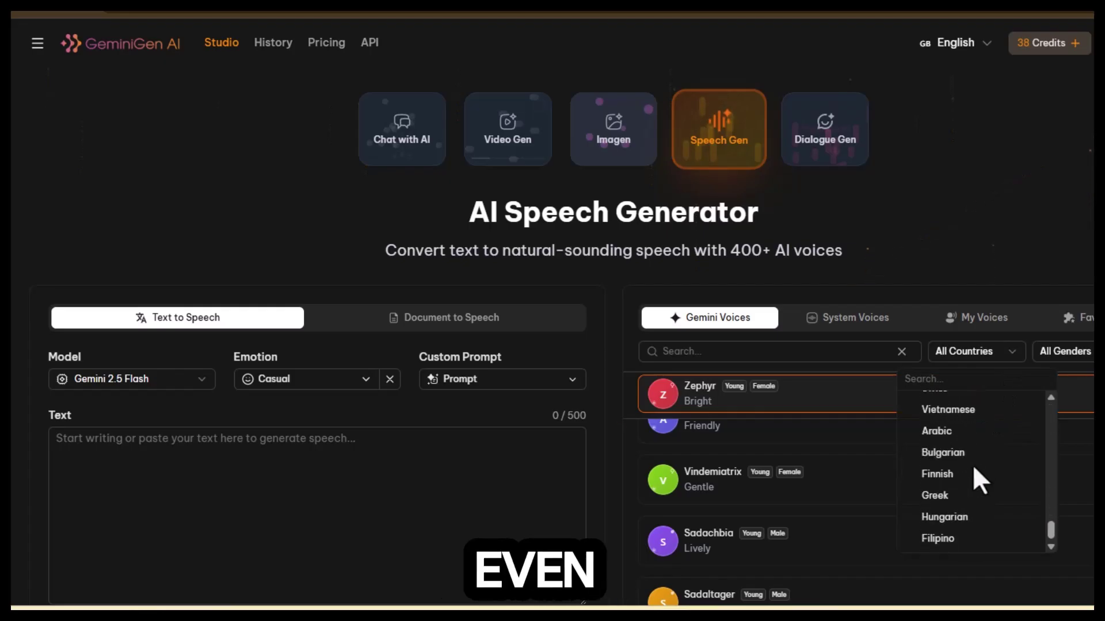
scroll(972, 465, up, 10)
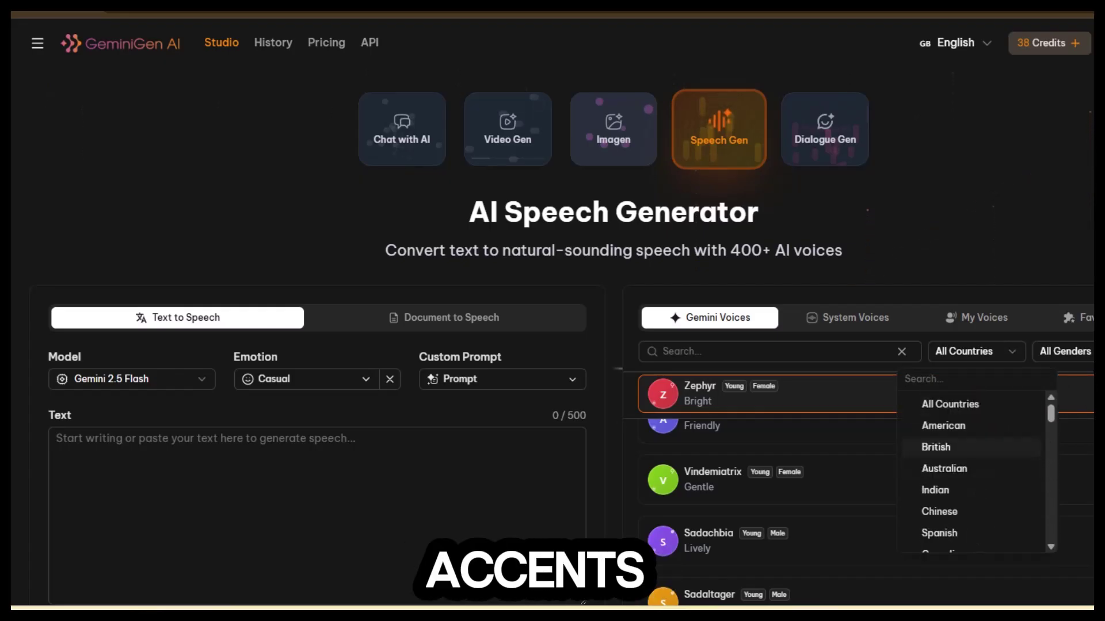
- Check the All Genders voice filter options and scroll through the generator pages
click(1064, 351)
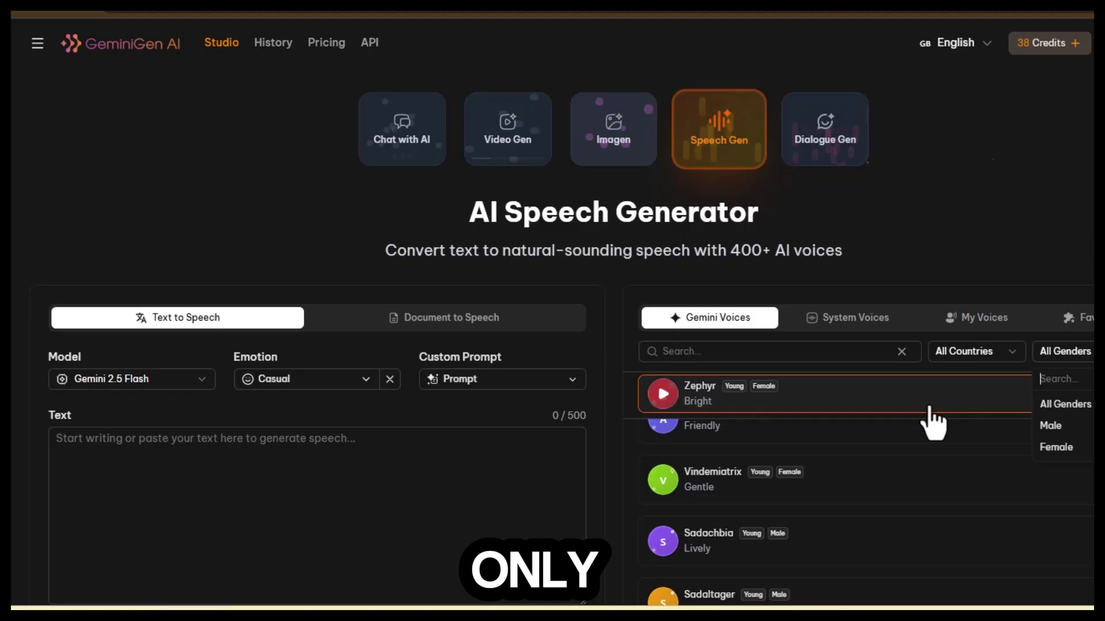
scroll(414, 435, down, 4)
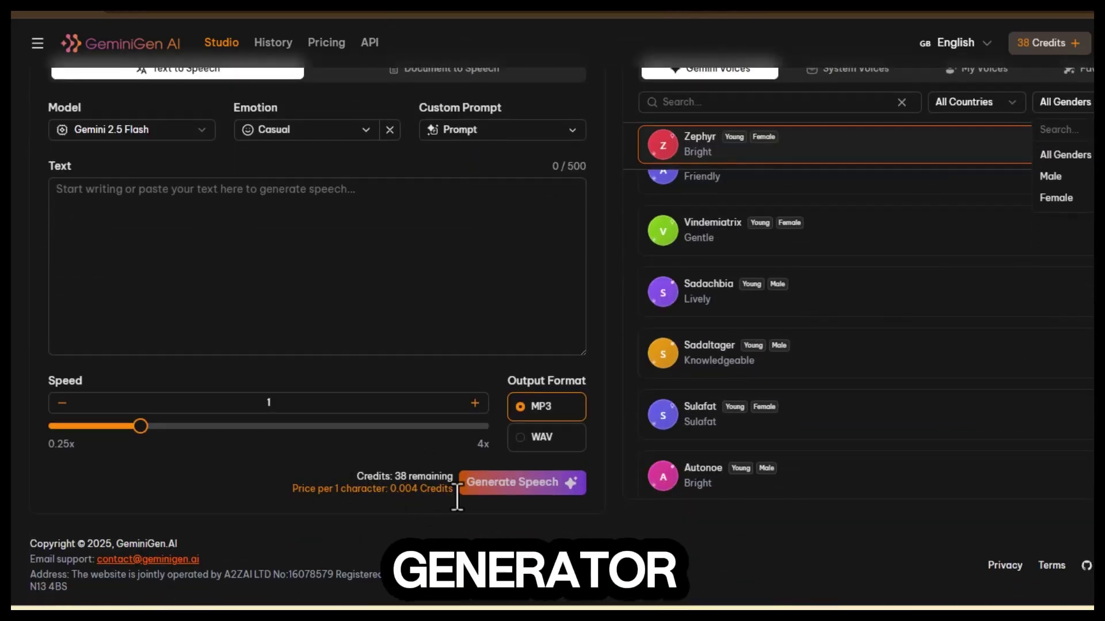
scroll(460, 477, up, 4)
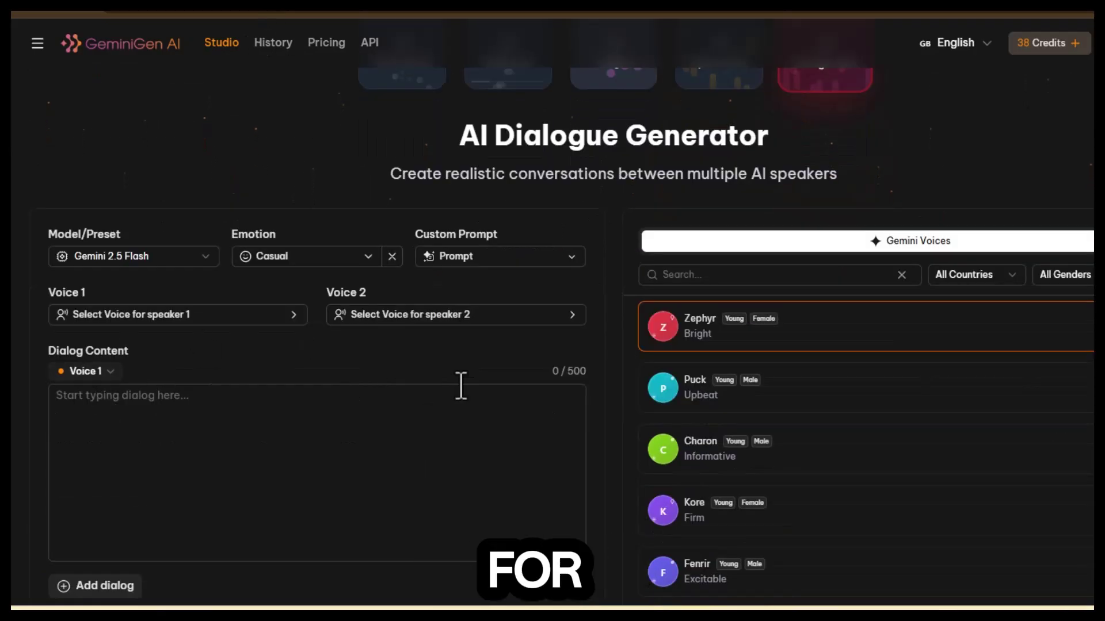
scroll(458, 385, down, 4)
scroll(446, 354, up, 5)
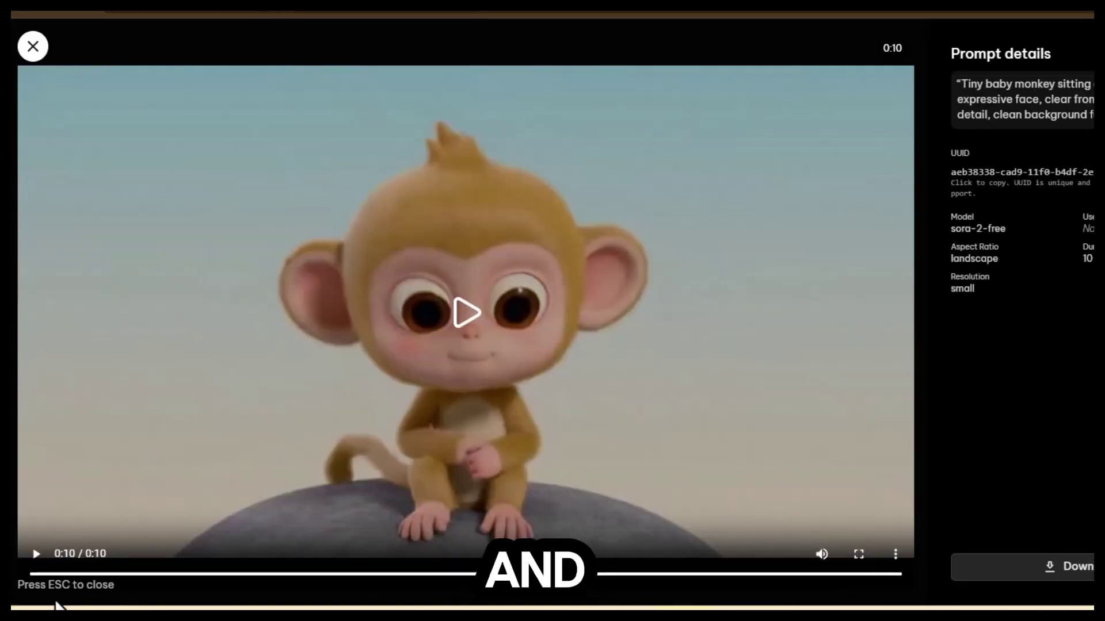
- Replay the finished 10-second baby monkey video from the start
click(36, 574)
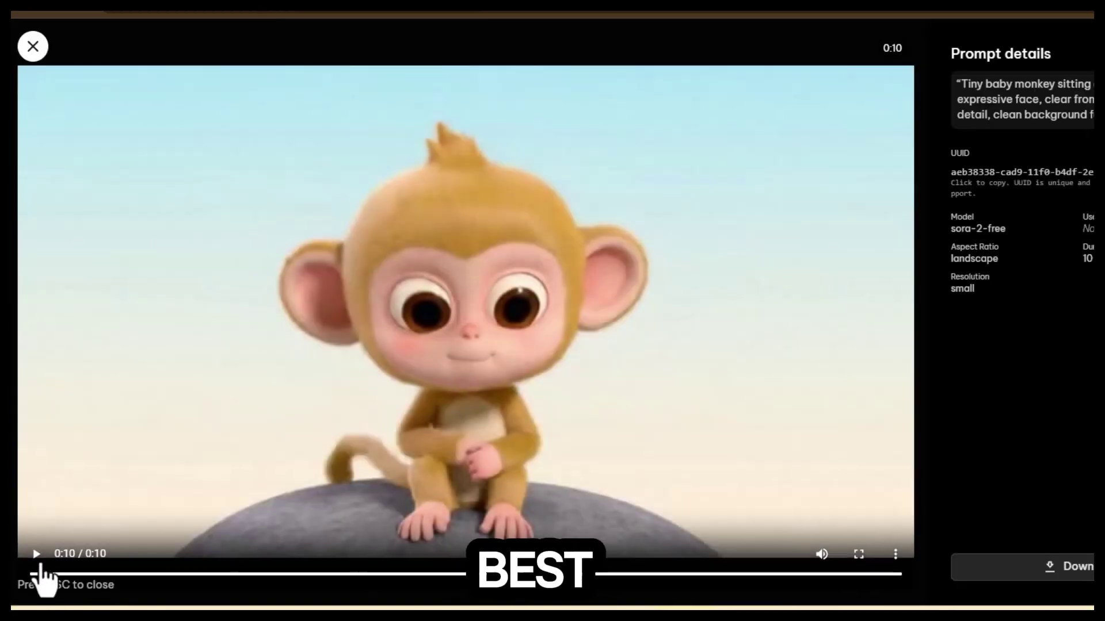
click(36, 554)
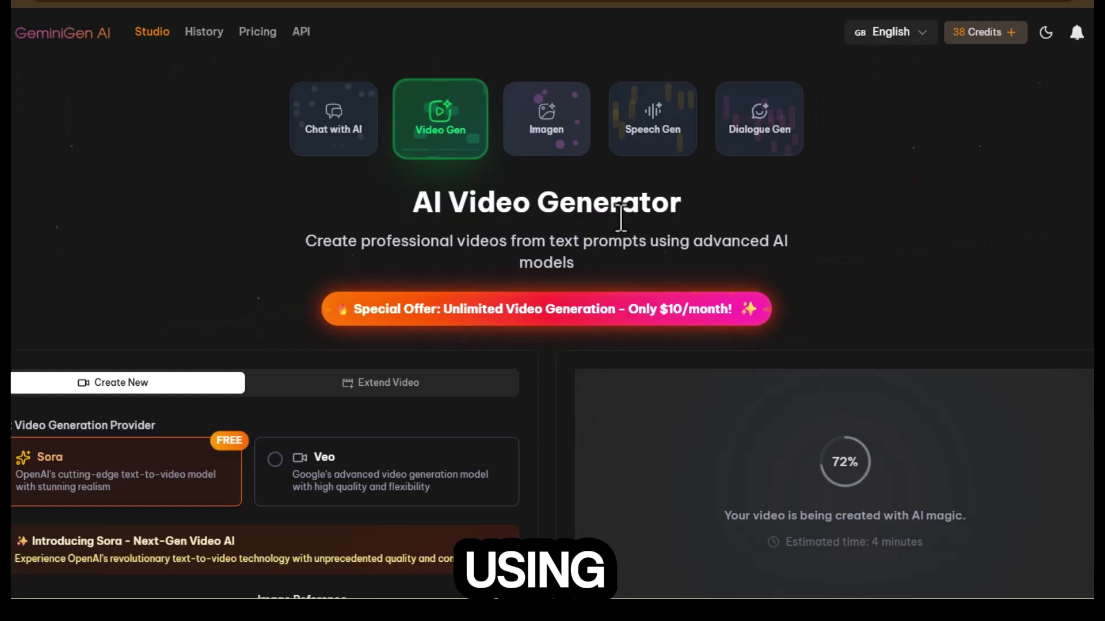
scroll(605, 259, down, 10)
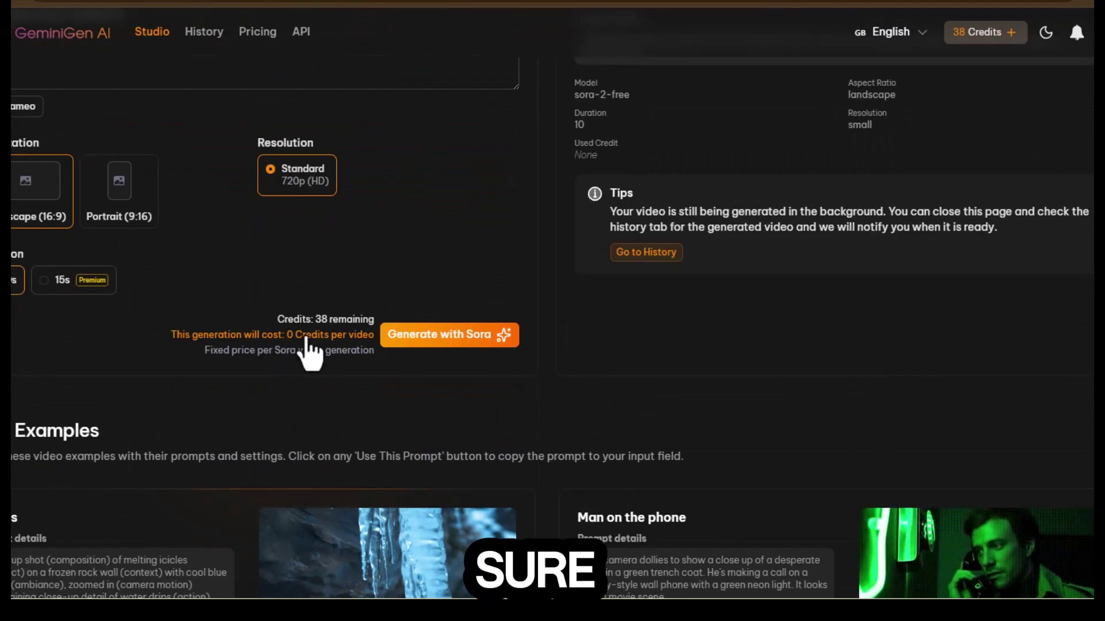